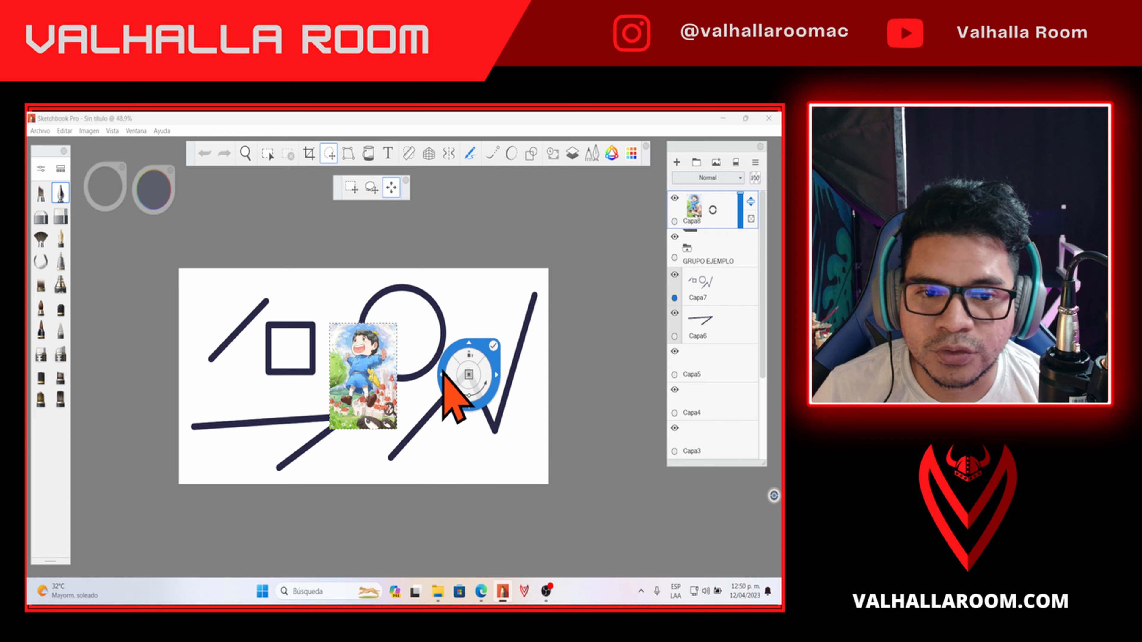
- Move the character picture into the upper-left corner of the canvas, enlarge it slightly, and apply the transform
drag(471, 407, 641, 342)
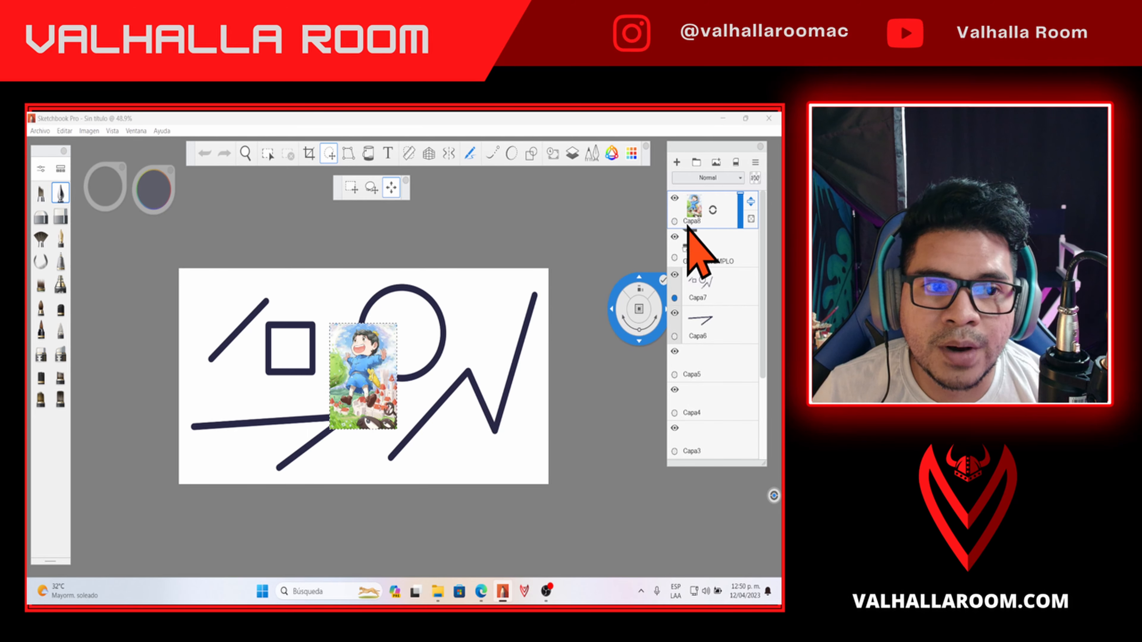
drag(610, 309, 576, 292)
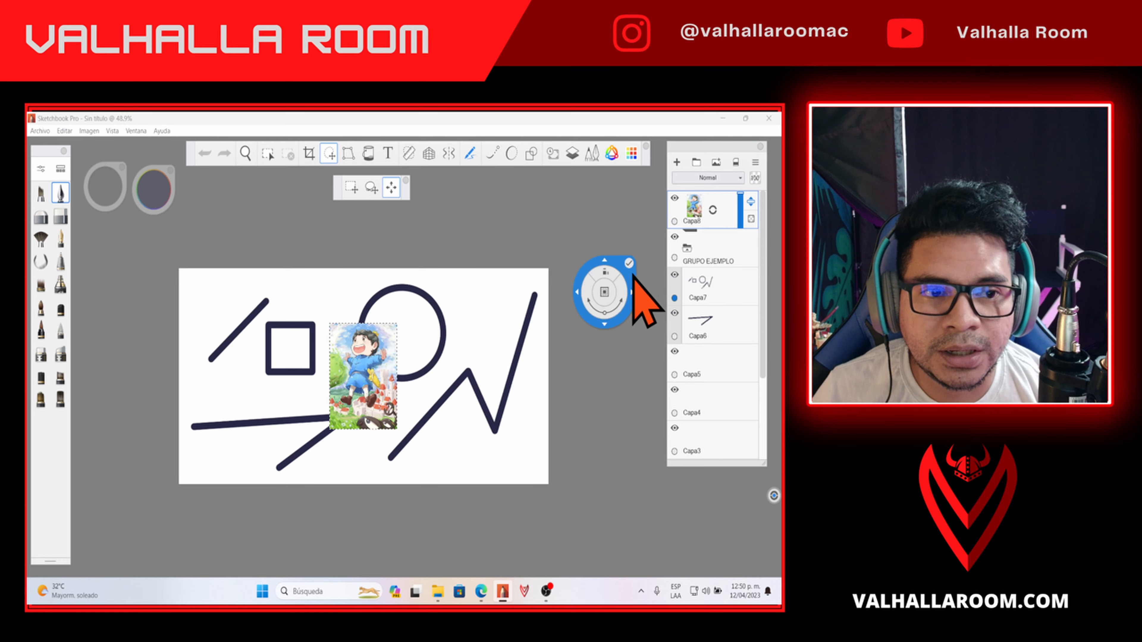
drag(561, 340, 489, 363)
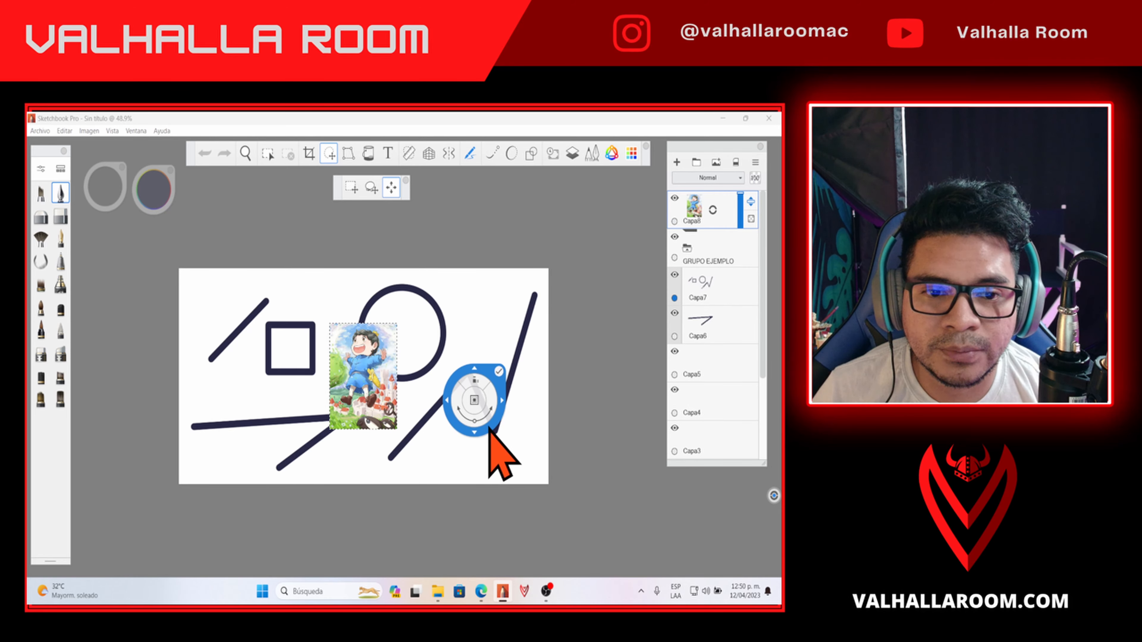
drag(490, 423, 368, 447)
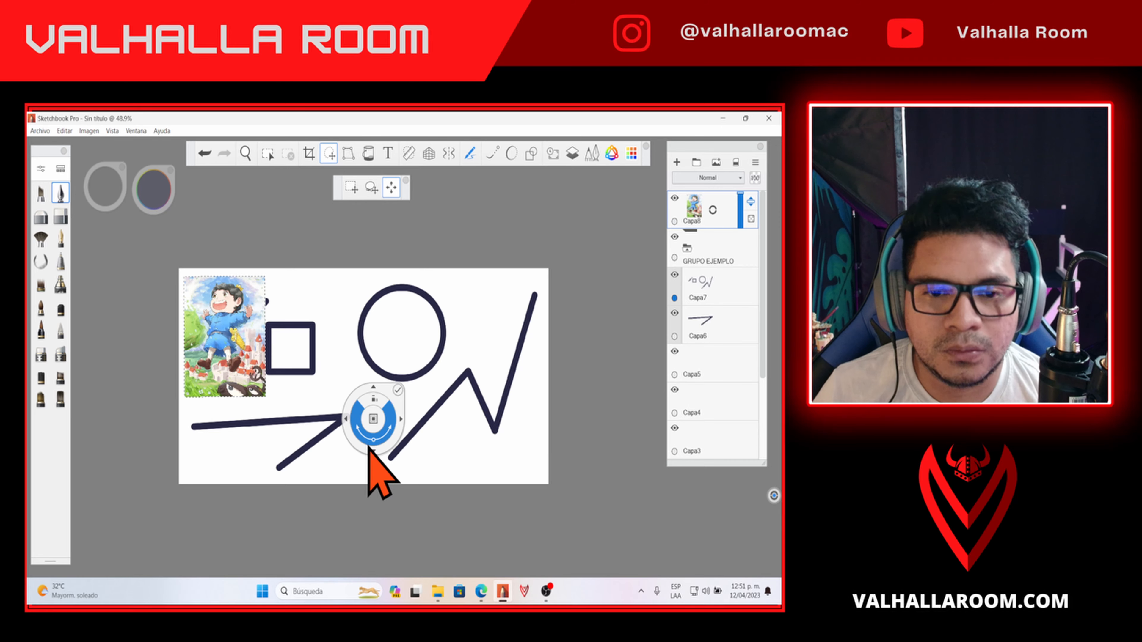
click(397, 390)
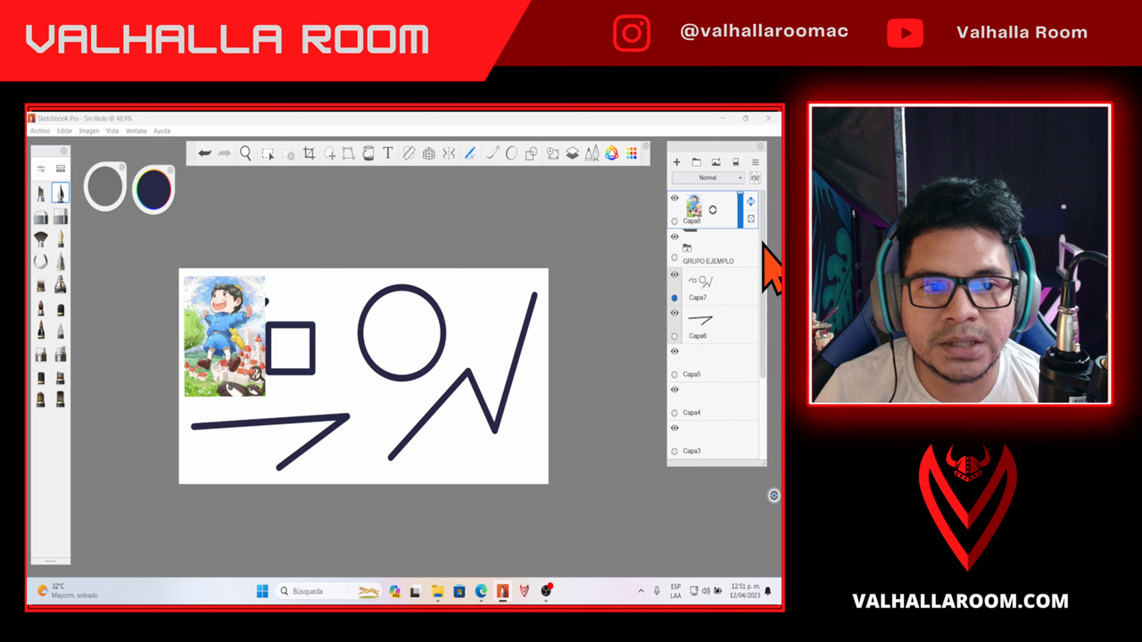
- Move the character picture to the middle of the canvas, enlarge it to over half the canvas height, and apply the transform
drag(694, 208, 698, 361)
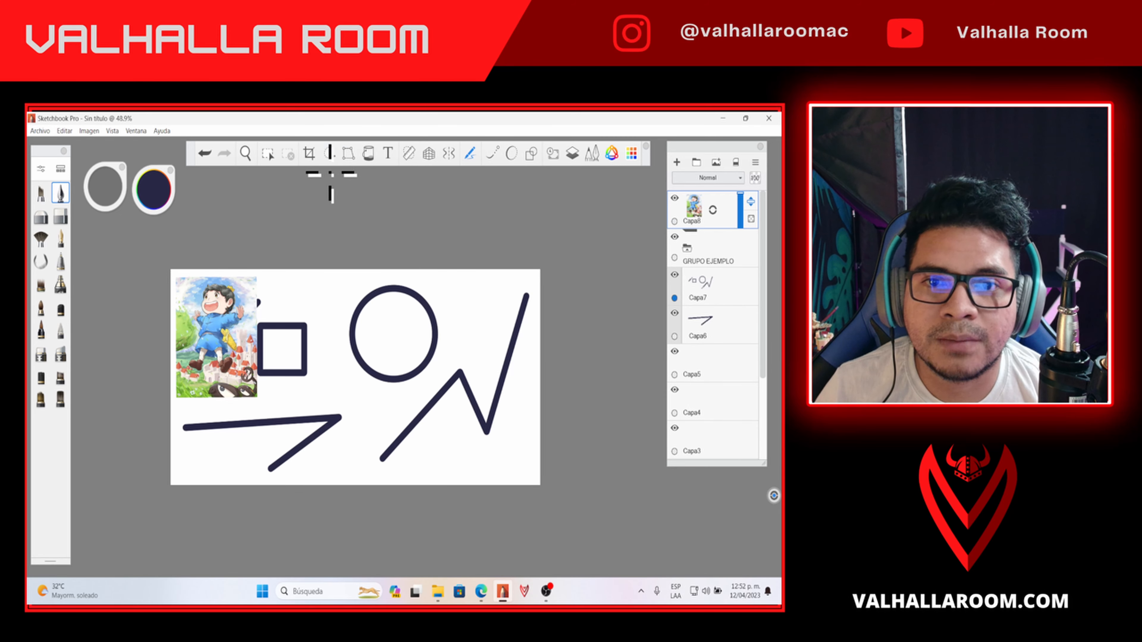
click(324, 156)
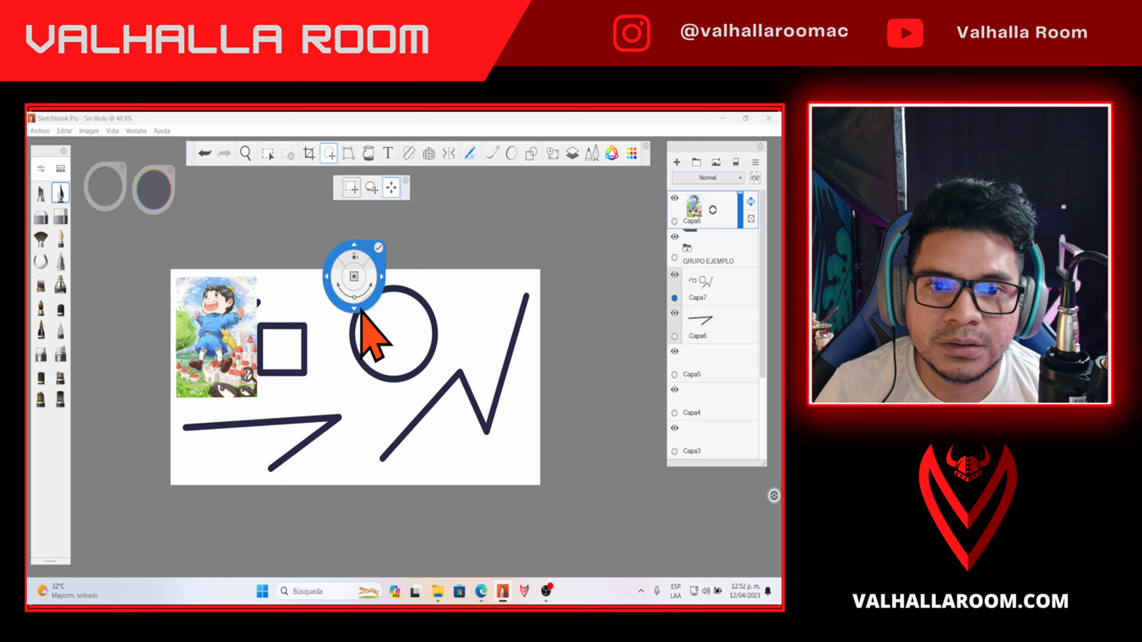
drag(327, 380, 496, 373)
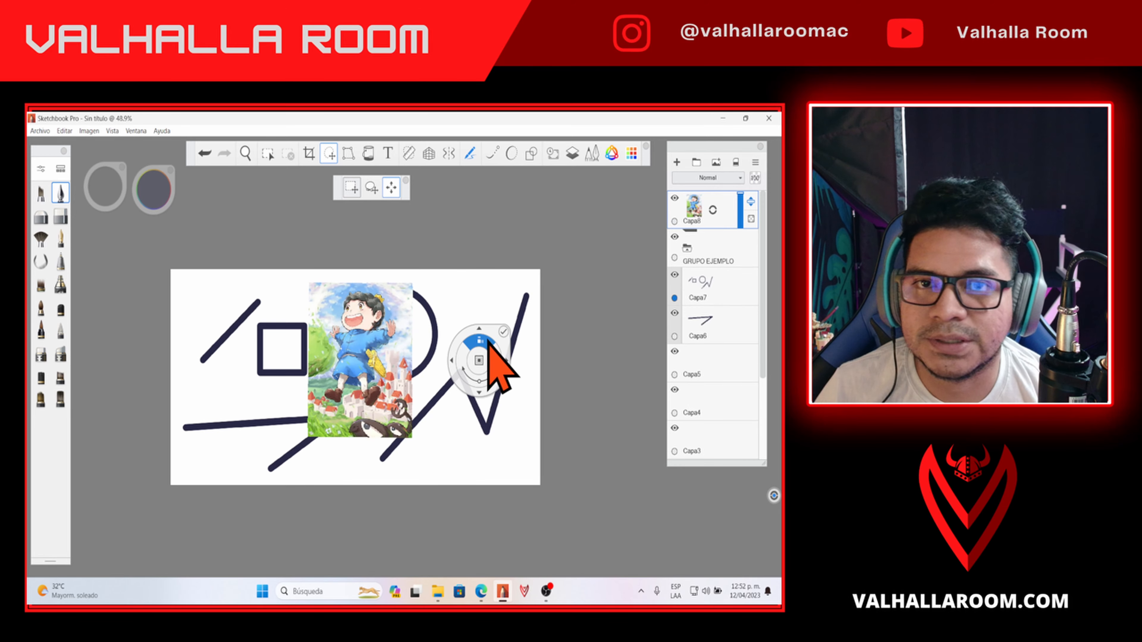
click(503, 332)
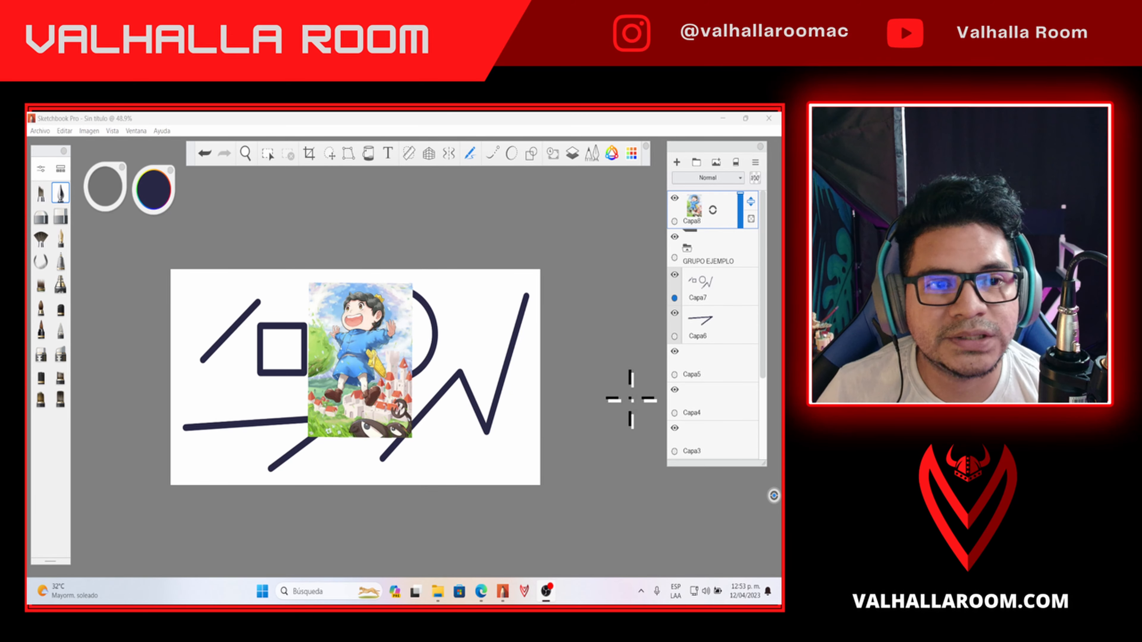
- Erase the background around the jumping character on its picture layer with the hard eraser, leaving only the figure
click(674, 198)
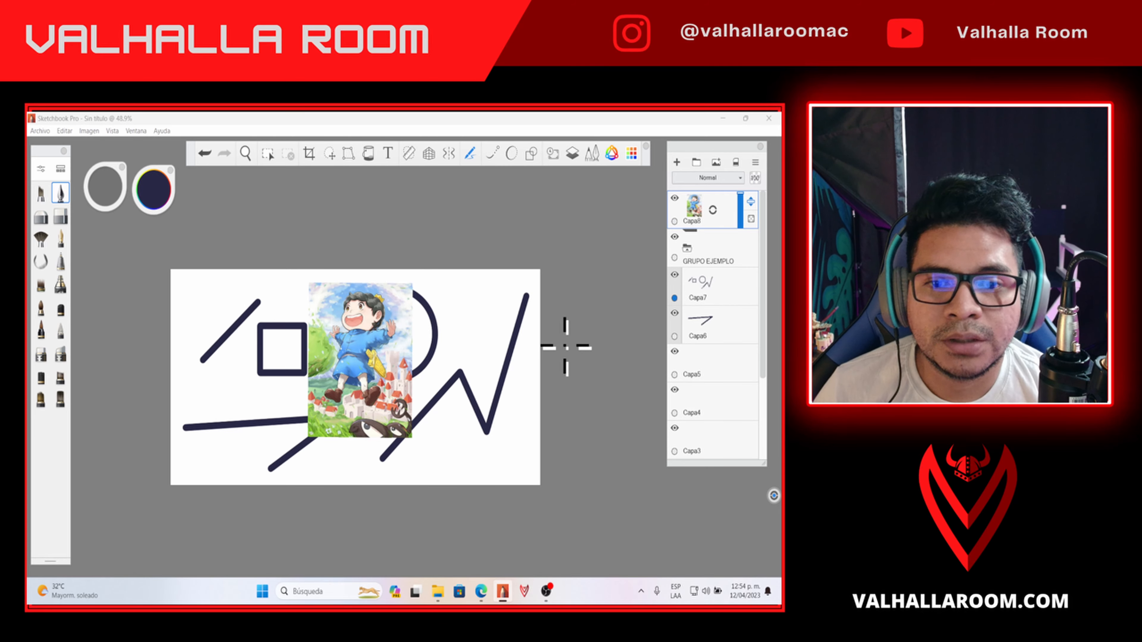
scroll(493, 384, up, 5)
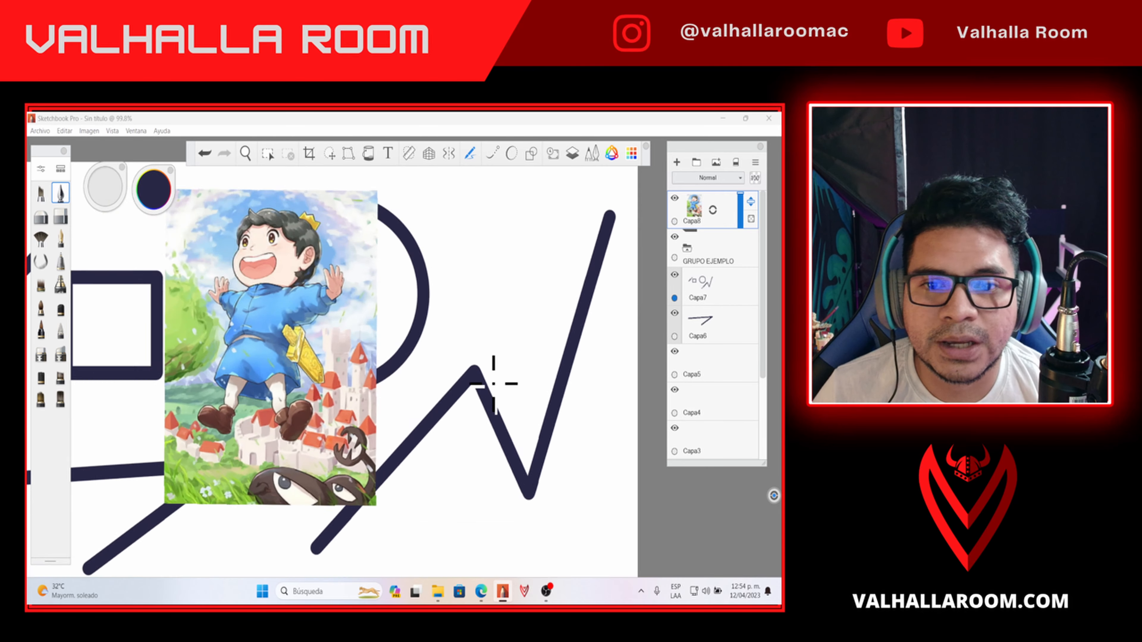
scroll(494, 384, down, 1)
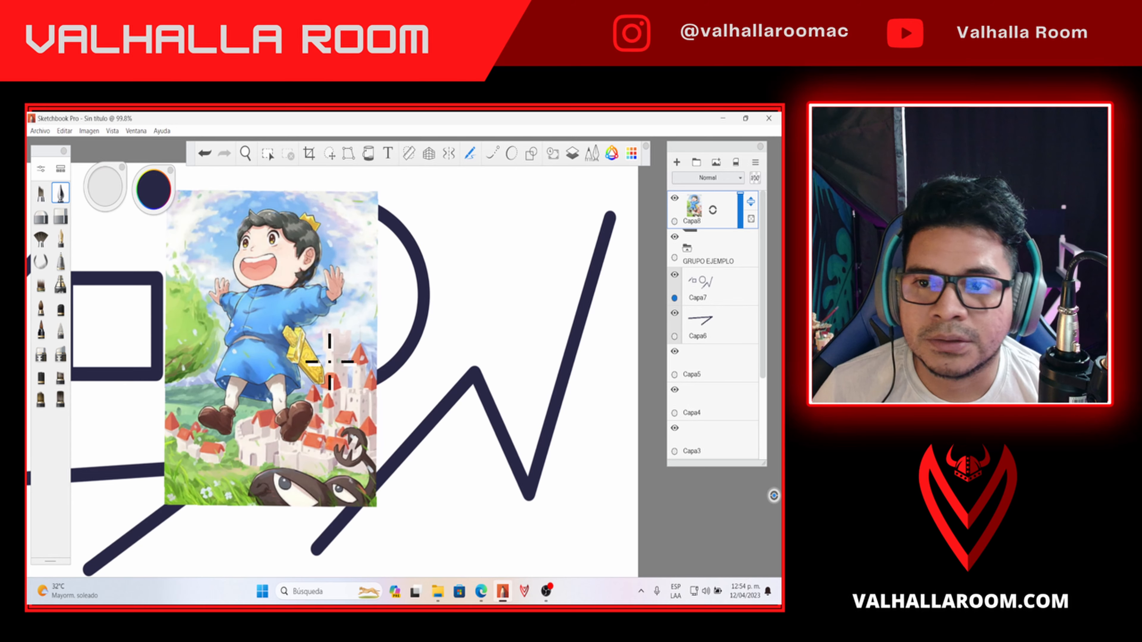
click(60, 216)
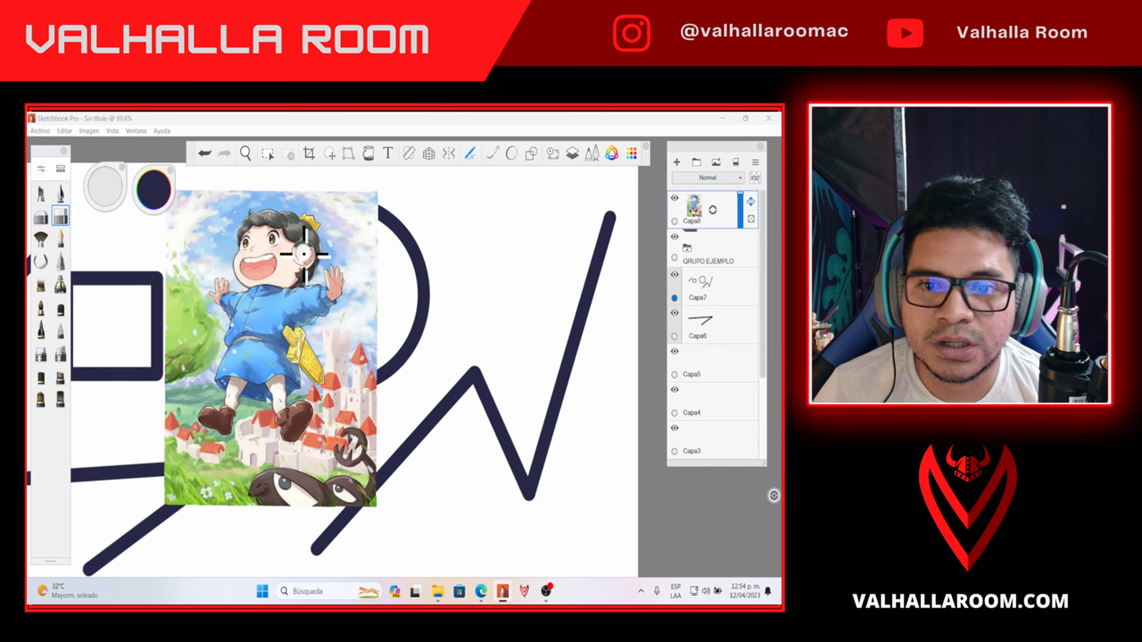
mouse_move(356, 211)
mouse_down()
mouse_move(364, 239)
mouse_move(370, 185)
mouse_move(360, 209)
mouse_move(324, 171)
mouse_move(319, 198)
mouse_move(344, 217)
mouse_move(331, 257)
mouse_move(356, 268)
mouse_move(377, 256)
mouse_move(347, 231)
mouse_move(374, 295)
mouse_move(362, 284)
mouse_move(349, 323)
mouse_move(337, 337)
mouse_move(337, 318)
mouse_move(317, 337)
mouse_move(345, 380)
mouse_move(363, 347)
mouse_move(367, 355)
mouse_move(347, 408)
mouse_move(337, 356)
mouse_move(337, 396)
mouse_move(353, 397)
mouse_move(380, 299)
mouse_move(382, 416)
mouse_move(345, 535)
mouse_move(352, 442)
mouse_move(325, 454)
mouse_move(336, 514)
mouse_move(354, 443)
mouse_move(383, 467)
mouse_move(369, 499)
mouse_move(341, 479)
mouse_move(329, 435)
mouse_move(308, 442)
mouse_move(329, 396)
mouse_move(297, 480)
mouse_move(259, 509)
mouse_move(252, 400)
mouse_move(289, 469)
mouse_move(243, 464)
mouse_move(247, 429)
mouse_move(224, 458)
mouse_move(236, 509)
mouse_move(220, 462)
mouse_move(173, 502)
mouse_move(180, 478)
mouse_move(227, 512)
mouse_up()
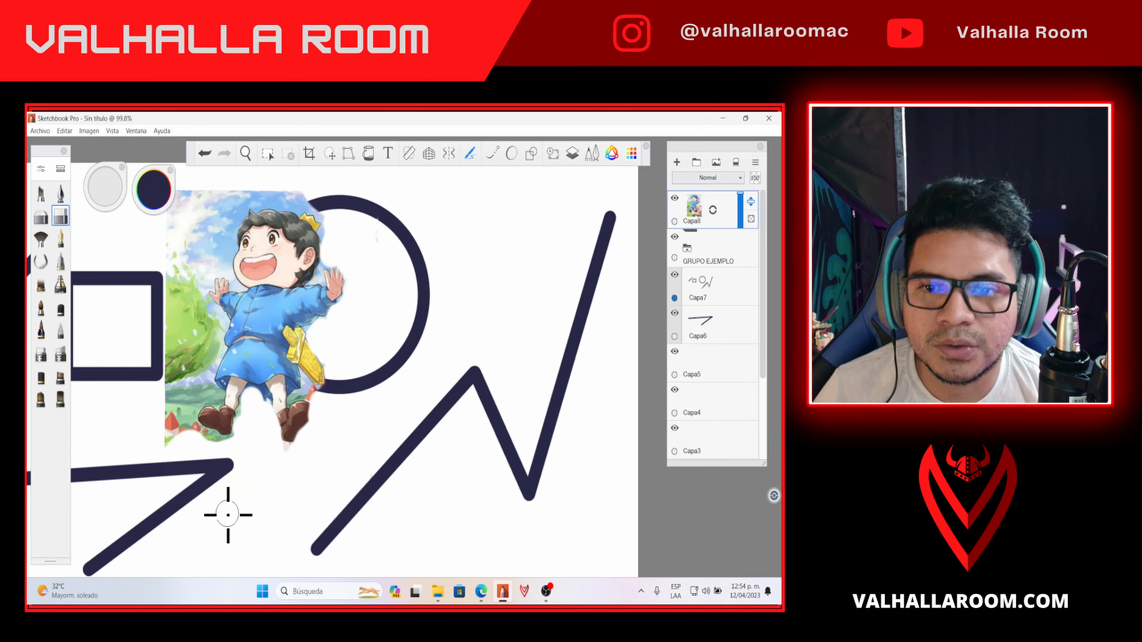
scroll(270, 526, up, 2)
scroll(302, 353, down, 3)
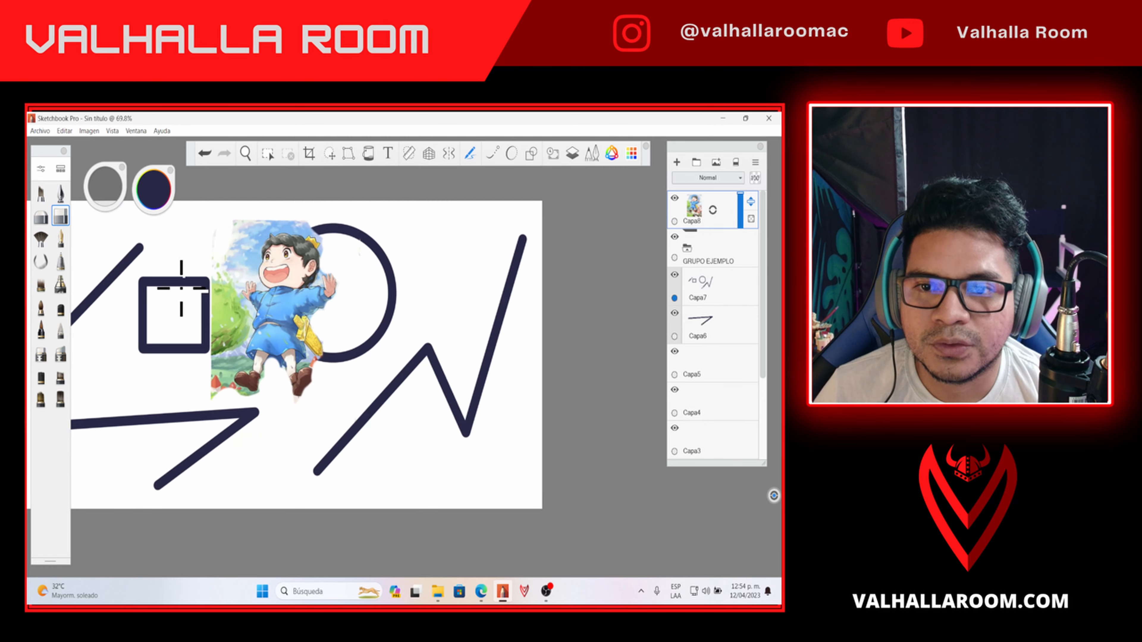
mouse_move(229, 224)
mouse_down()
mouse_move(255, 220)
mouse_move(265, 226)
mouse_move(255, 239)
mouse_move(294, 222)
mouse_move(321, 234)
mouse_move(264, 236)
mouse_move(249, 277)
mouse_move(244, 260)
mouse_move(234, 283)
mouse_move(216, 289)
mouse_move(222, 273)
mouse_move(229, 308)
mouse_move(248, 314)
mouse_move(241, 336)
mouse_move(218, 307)
mouse_move(218, 355)
mouse_move(235, 313)
mouse_move(229, 341)
mouse_move(242, 341)
mouse_move(242, 362)
mouse_move(226, 365)
mouse_move(218, 389)
mouse_move(246, 406)
mouse_move(209, 402)
mouse_up()
scroll(253, 374, down, 3)
scroll(318, 337, up, 2)
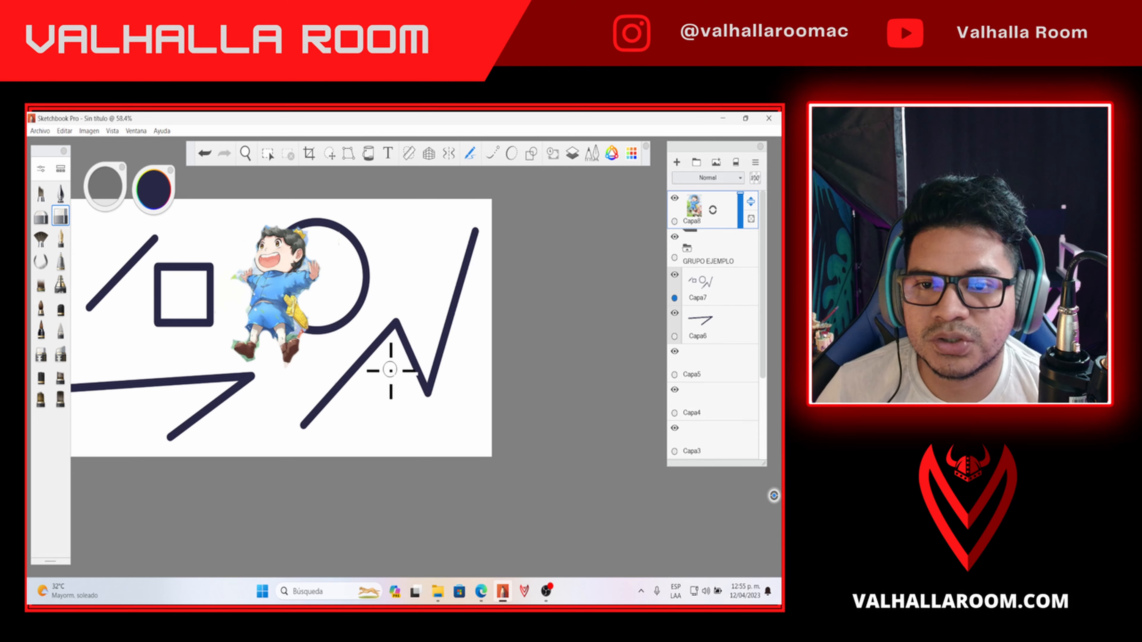
- Examine the erased edges around the character's arm and yellow sword up close
scroll(390, 370, down, 2)
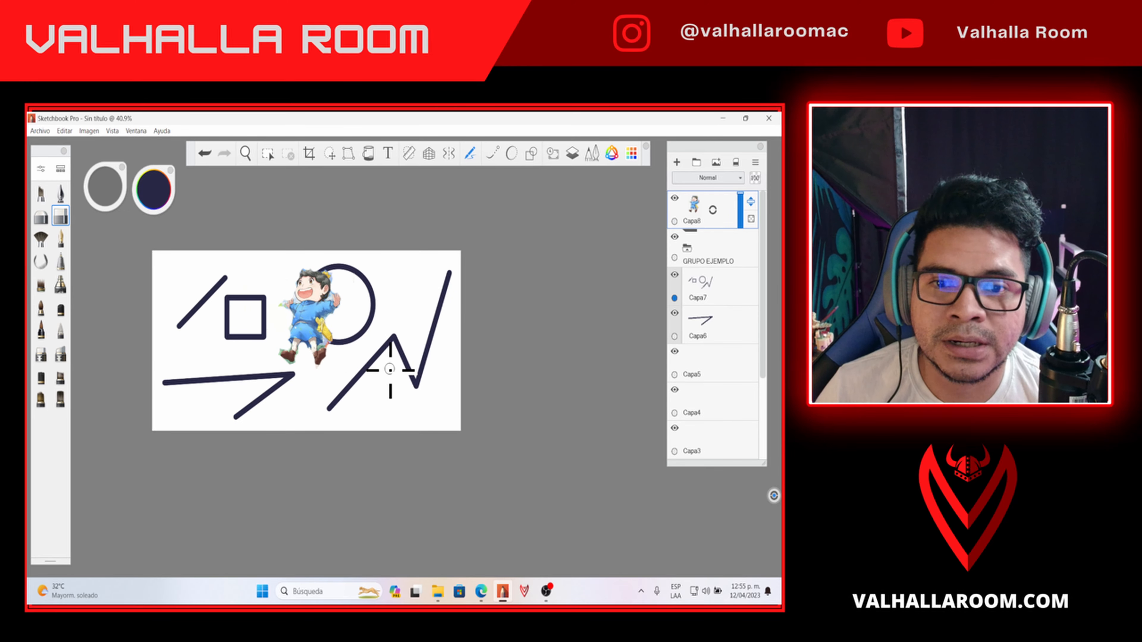
scroll(390, 370, up, 4)
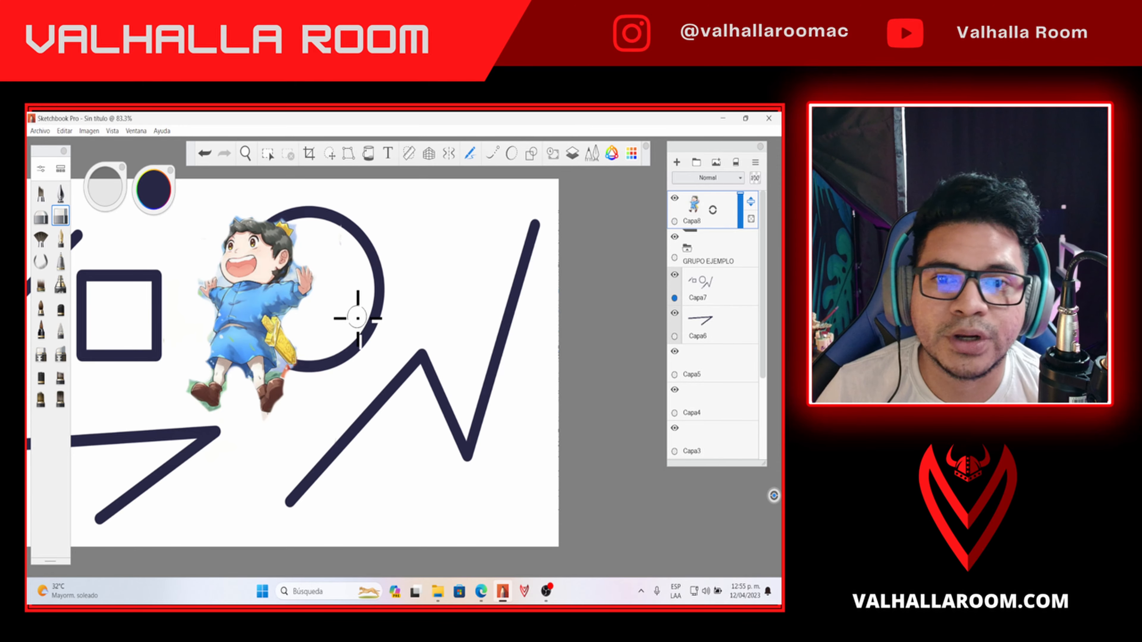
scroll(290, 325, up, 13)
scroll(252, 306, down, 5)
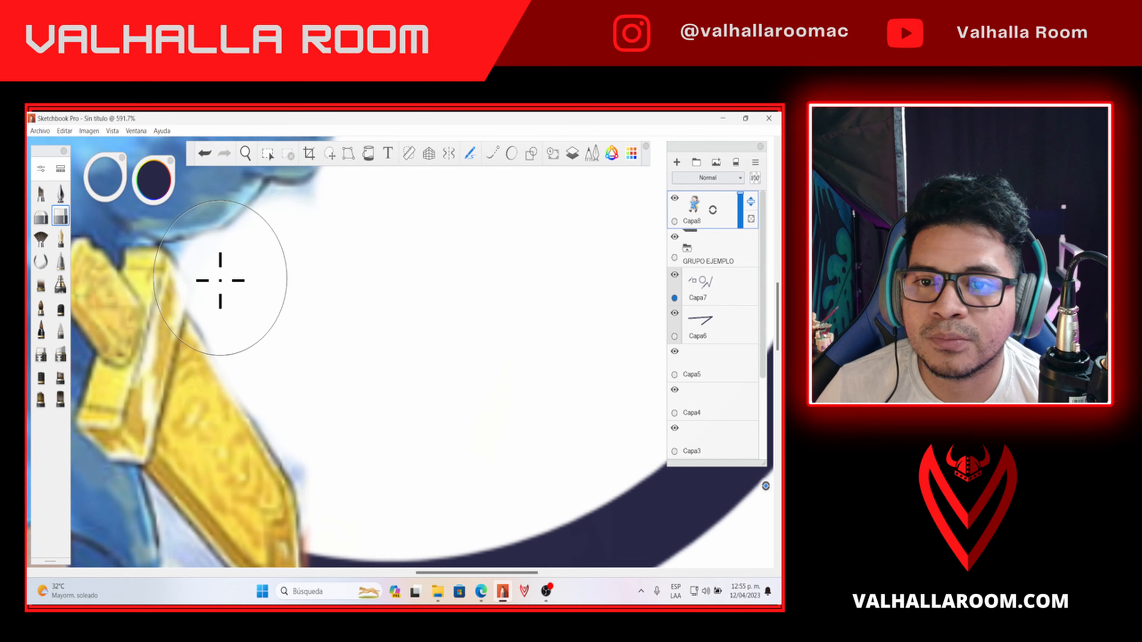
scroll(395, 378, down, 3)
scroll(407, 392, down, 3)
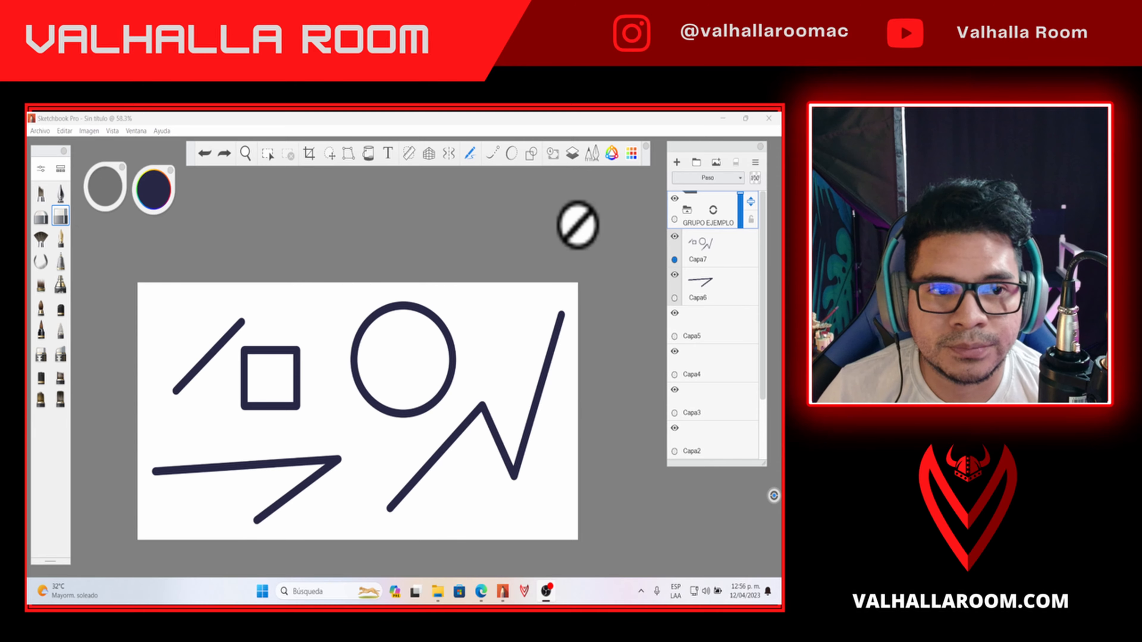
- Import the image KG_pv1_still_002-1000x600 from Descargas as a new layer
click(715, 164)
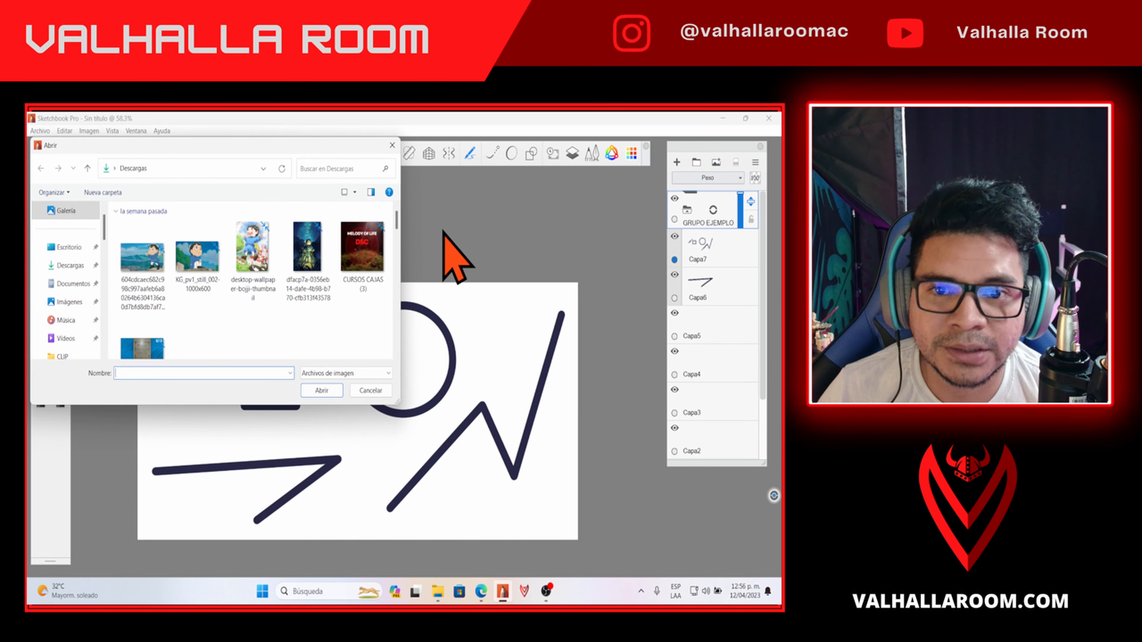
click(209, 268)
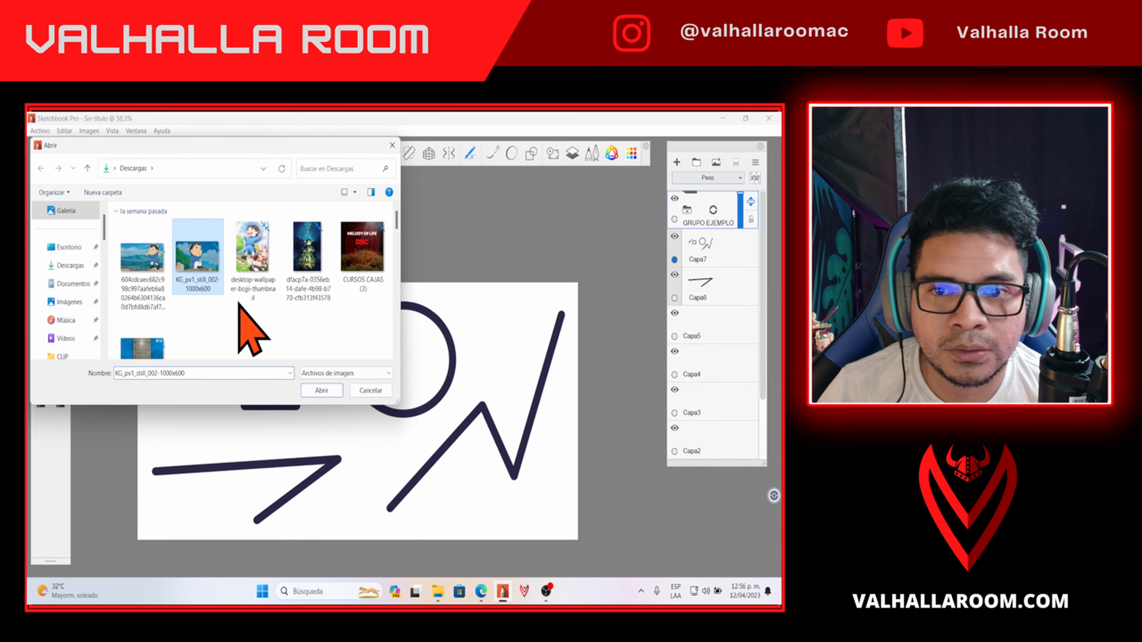
click(310, 391)
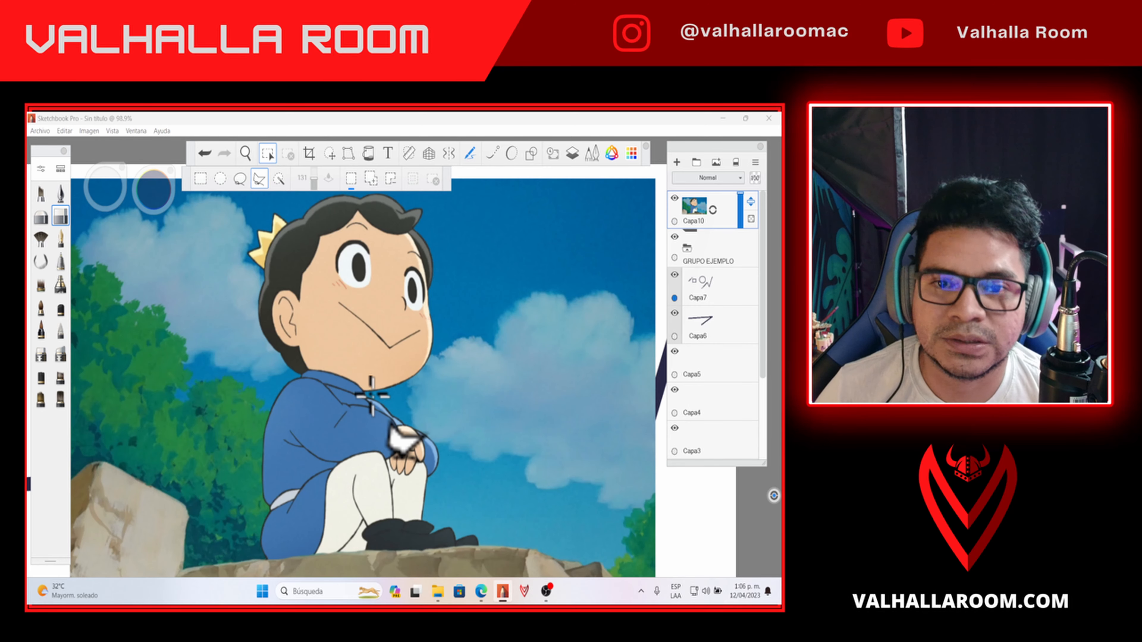
- Outline the seated character with the polyline selection and invert the selection to cover the background
mouse_move(301, 216)
mouse_down()
mouse_move(379, 197)
mouse_move(422, 212)
mouse_move(417, 234)
mouse_move(436, 279)
mouse_move(426, 366)
mouse_move(365, 398)
mouse_move(438, 444)
mouse_move(431, 535)
mouse_move(450, 527)
mouse_move(457, 541)
mouse_move(477, 539)
mouse_move(302, 560)
mouse_move(259, 552)
mouse_move(272, 510)
mouse_move(266, 427)
mouse_move(281, 388)
mouse_move(278, 399)
mouse_move(304, 379)
mouse_move(260, 332)
mouse_move(271, 349)
mouse_move(265, 277)
mouse_move(248, 236)
mouse_up()
scroll(499, 282, down, 2)
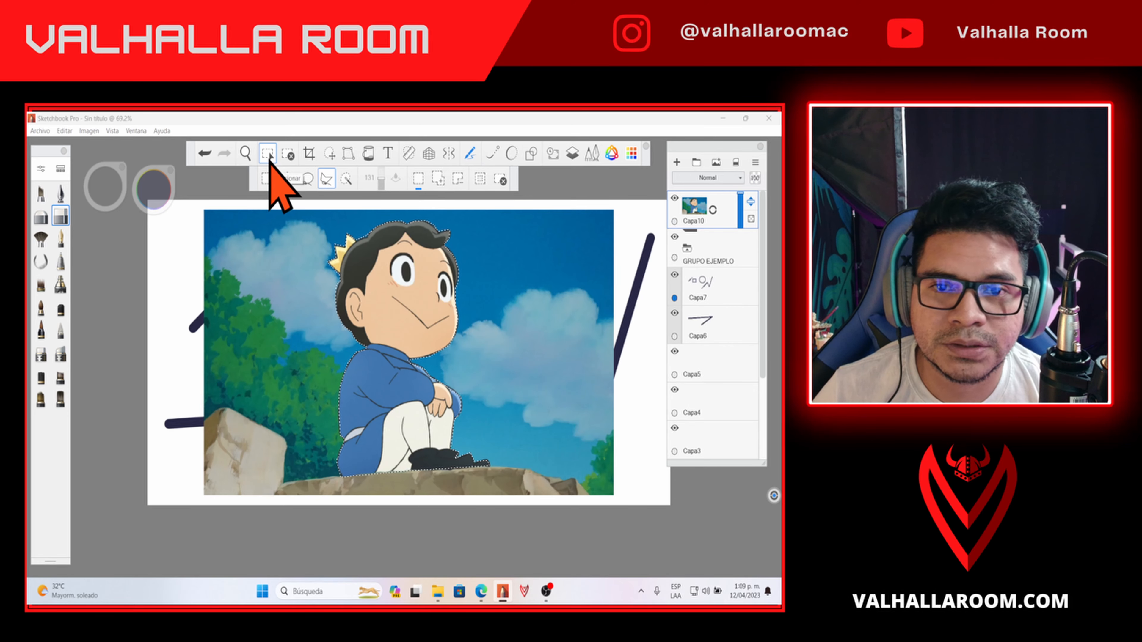
click(478, 179)
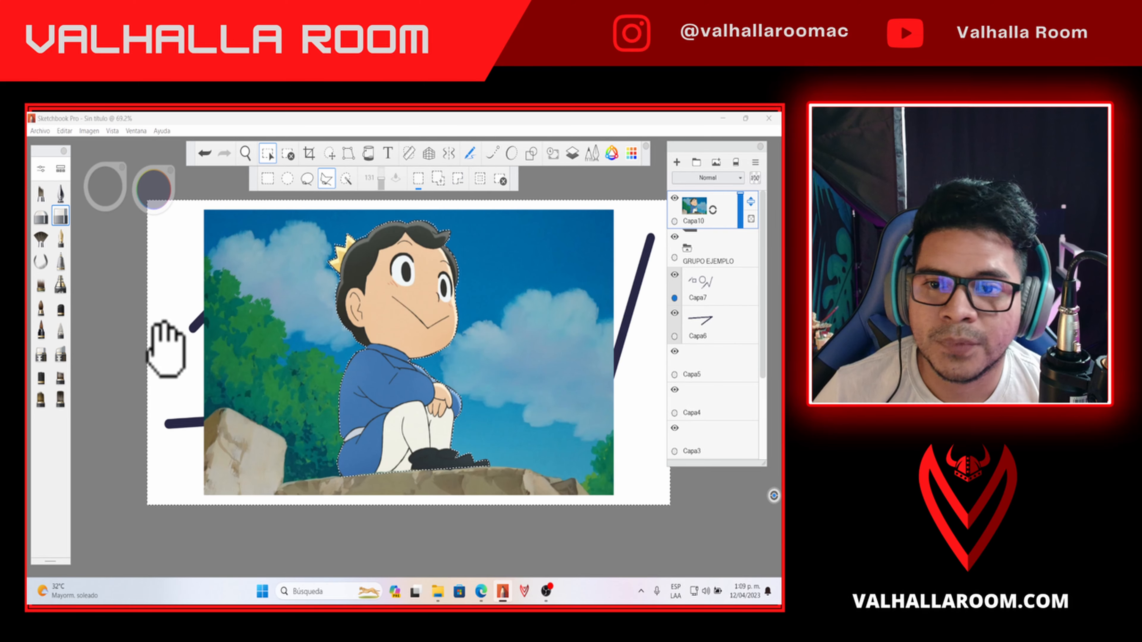
- Erase the selected sky, trees and rocks around the seated character, and clear the selection
click(60, 216)
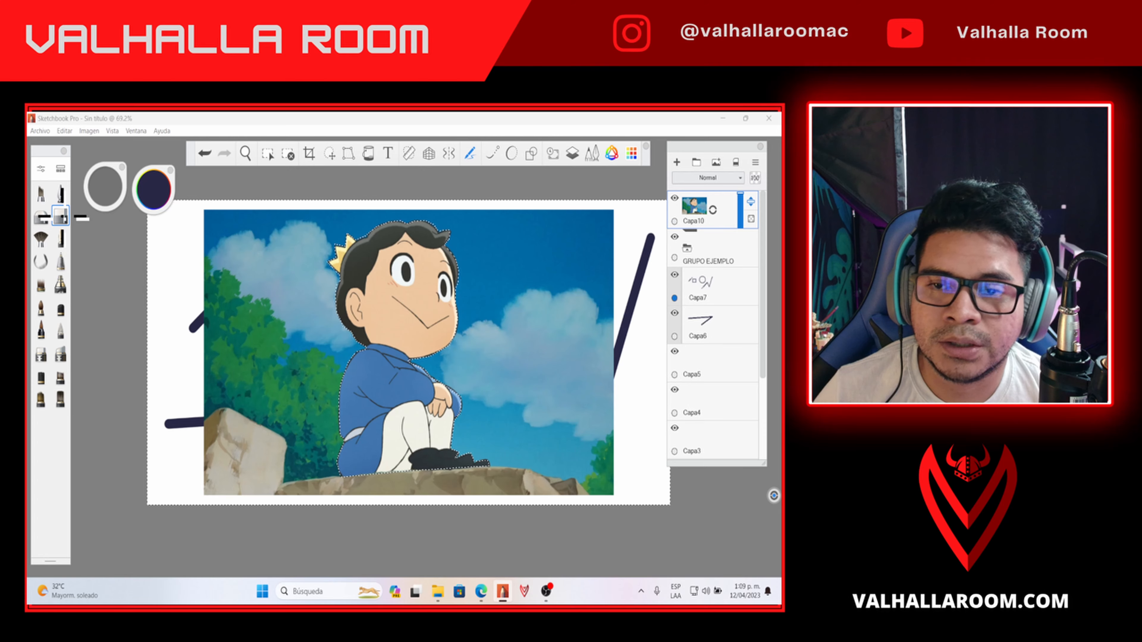
drag(219, 233, 198, 262)
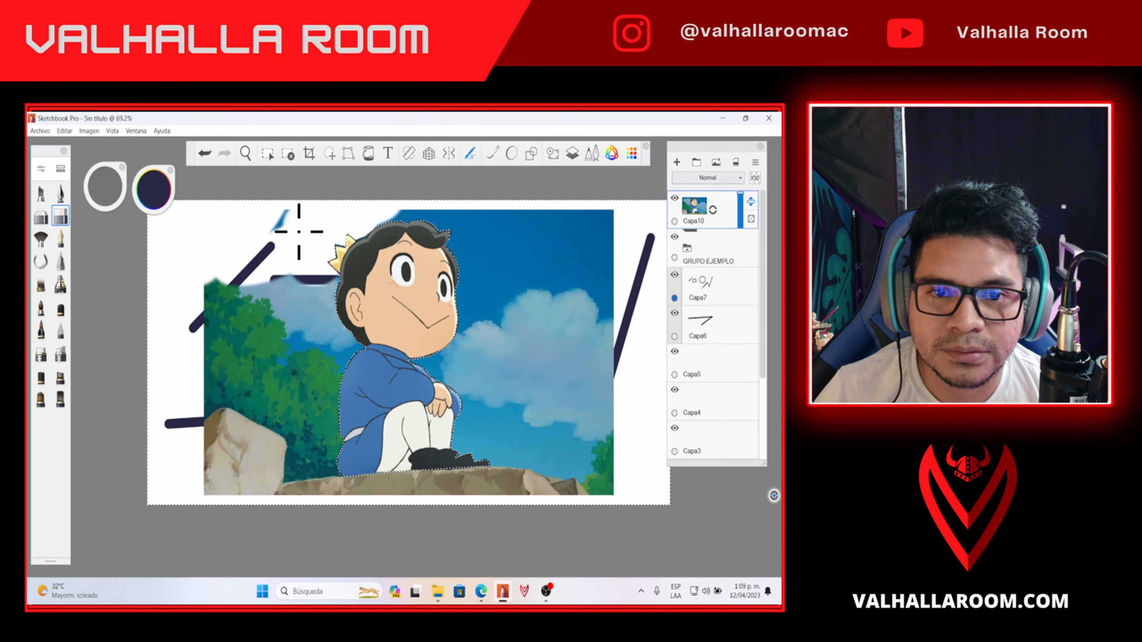
drag(282, 304, 349, 269)
mouse_move(230, 312)
mouse_down()
mouse_move(228, 285)
mouse_move(224, 367)
mouse_move(193, 434)
mouse_move(290, 328)
mouse_move(340, 354)
mouse_move(322, 336)
mouse_move(366, 342)
mouse_move(309, 363)
mouse_move(340, 410)
mouse_move(340, 398)
mouse_move(295, 430)
mouse_move(320, 400)
mouse_move(297, 396)
mouse_move(193, 512)
mouse_up()
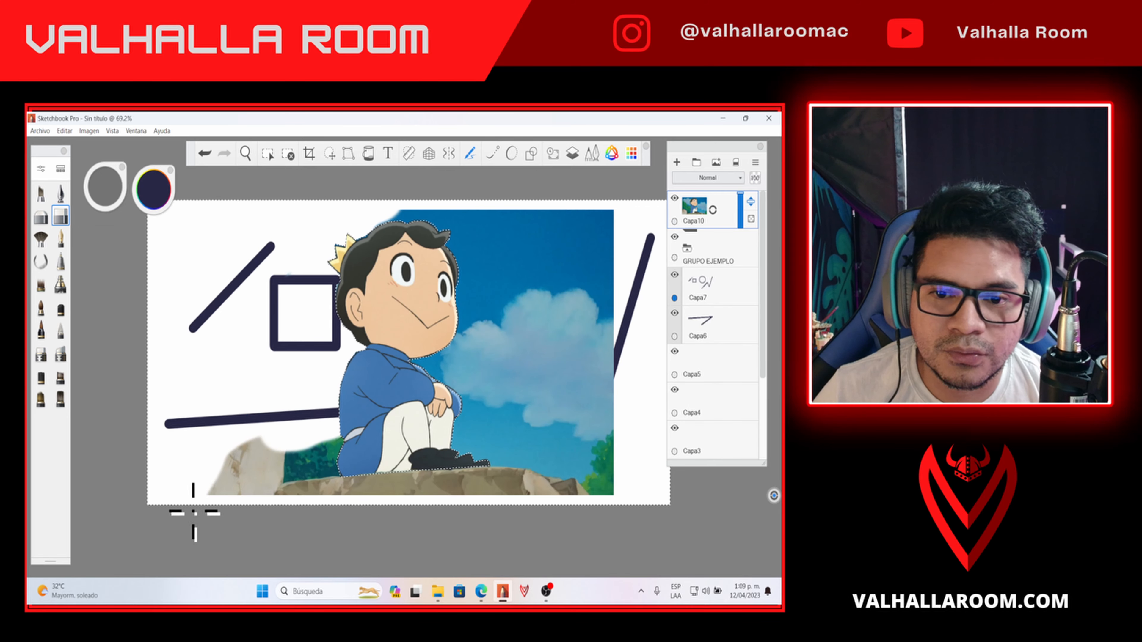
drag(279, 431, 309, 465)
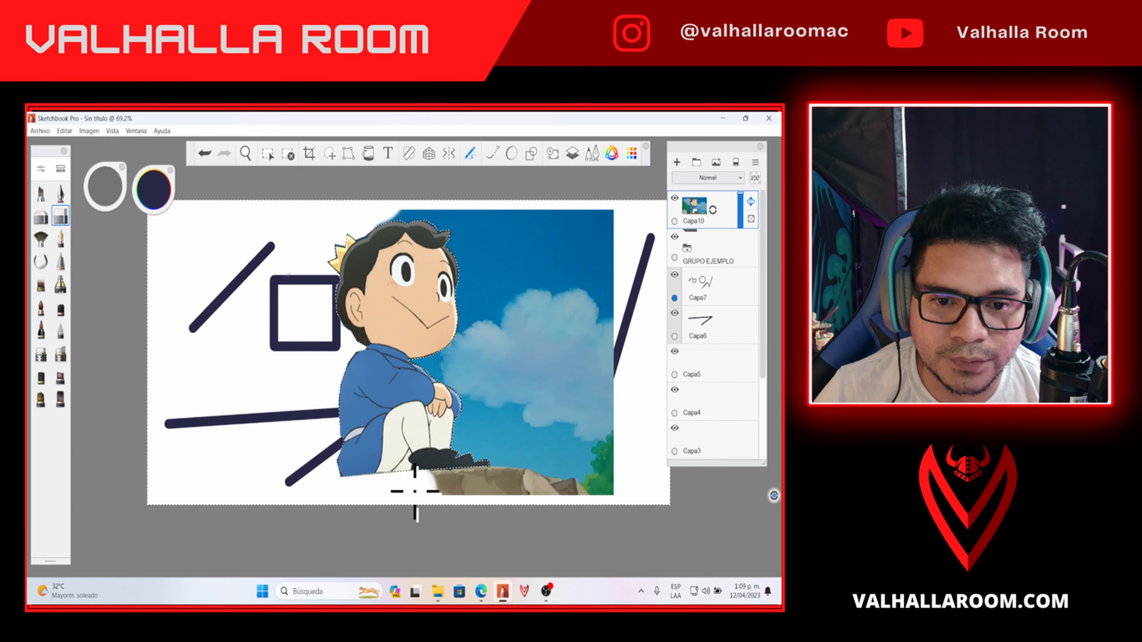
mouse_move(549, 508)
mouse_down()
mouse_move(623, 469)
mouse_move(467, 462)
mouse_move(450, 456)
mouse_move(452, 441)
mouse_move(469, 414)
mouse_move(585, 419)
mouse_move(584, 443)
mouse_move(399, 410)
mouse_move(558, 391)
mouse_move(593, 380)
mouse_move(526, 367)
mouse_move(594, 363)
mouse_move(351, 323)
mouse_move(468, 319)
mouse_move(582, 293)
mouse_move(423, 286)
mouse_move(618, 316)
mouse_move(487, 262)
mouse_move(577, 248)
mouse_move(475, 202)
mouse_move(561, 233)
mouse_move(532, 251)
mouse_move(449, 248)
mouse_move(592, 257)
mouse_move(597, 223)
mouse_up()
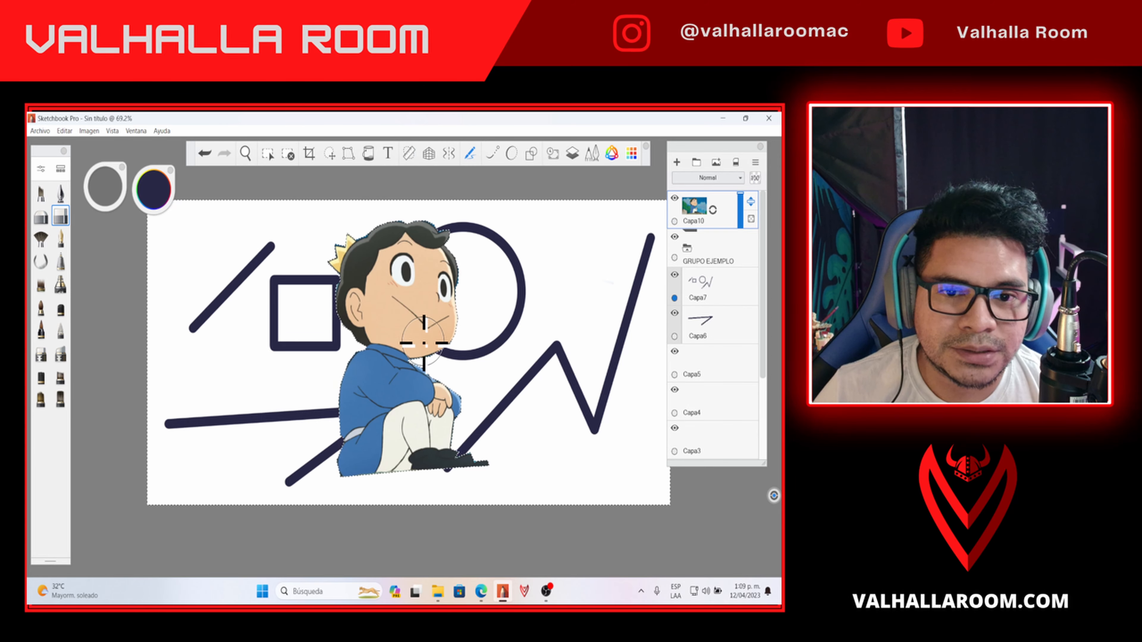
click(287, 154)
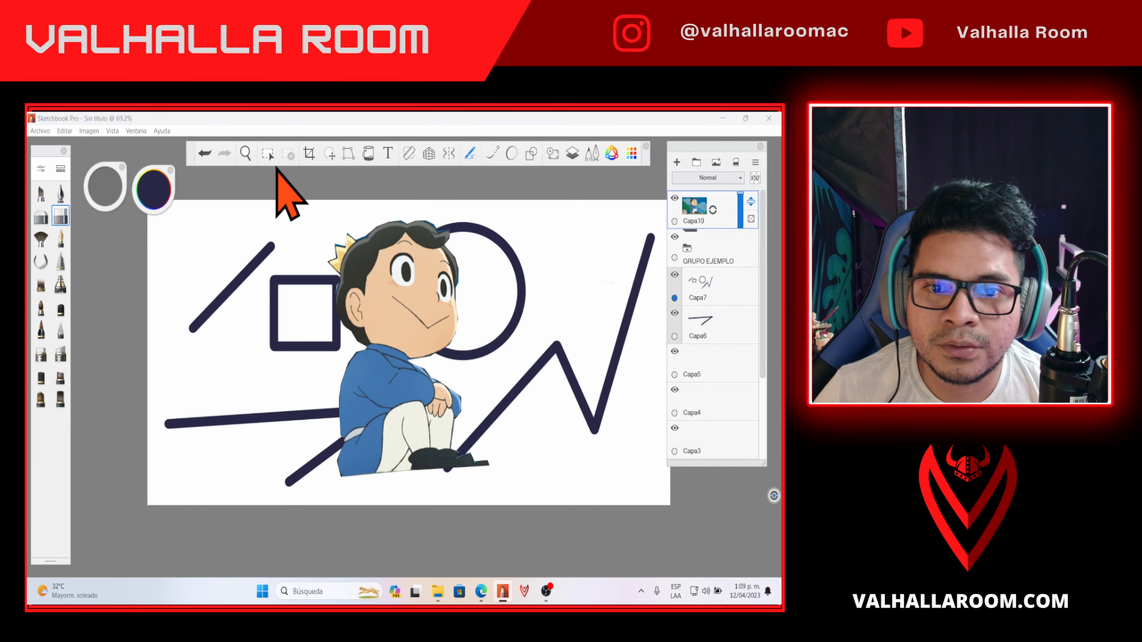
click(245, 153)
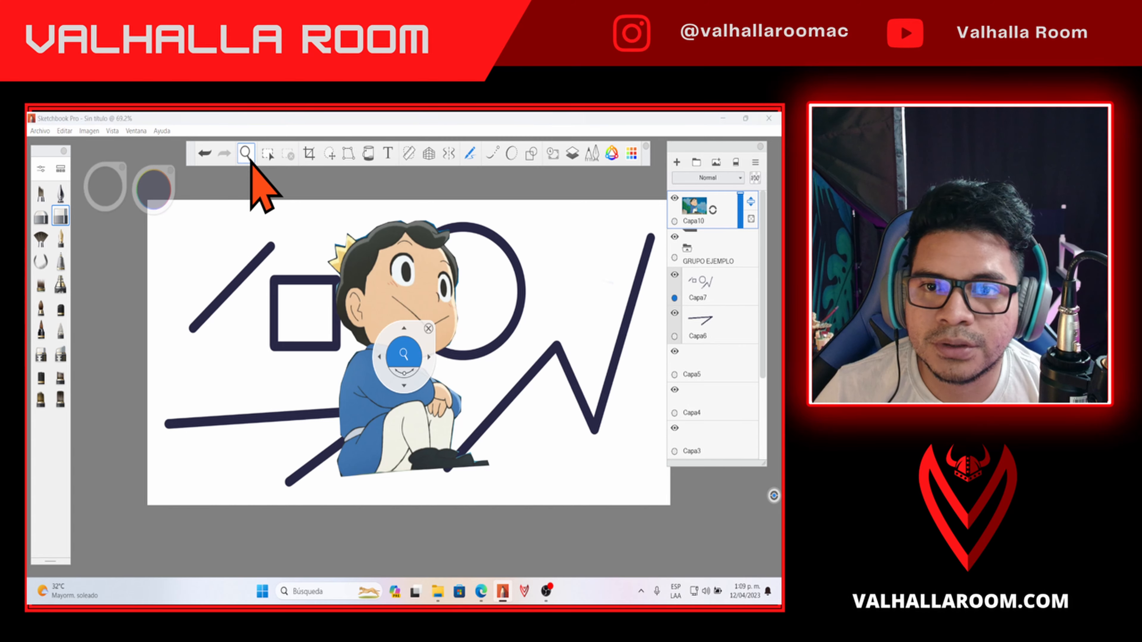
drag(407, 357, 407, 317)
click(422, 281)
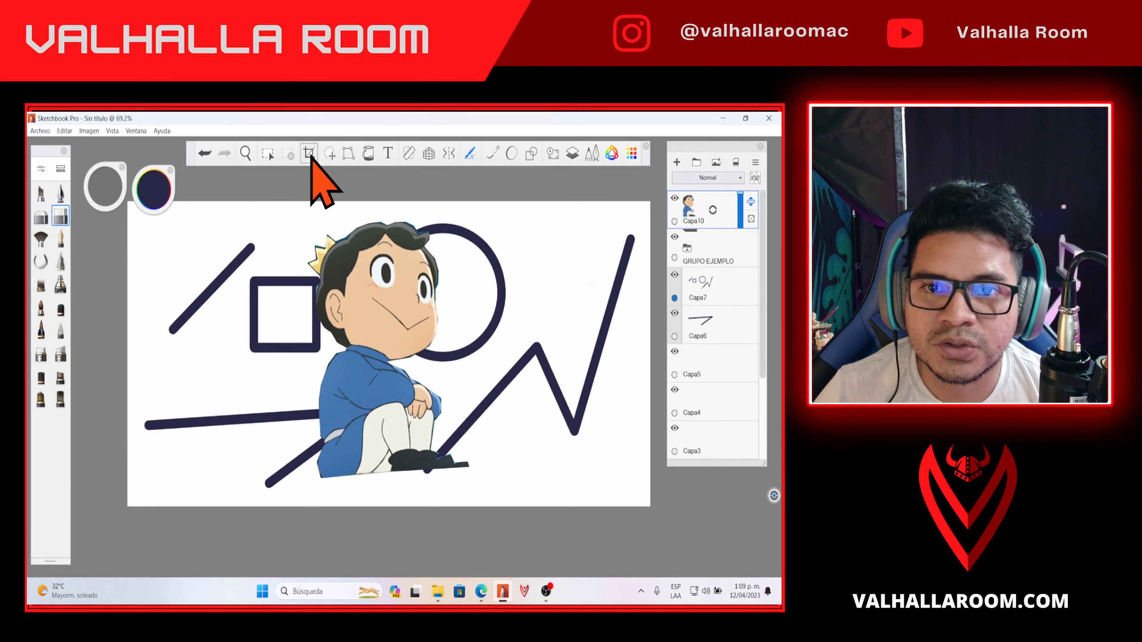
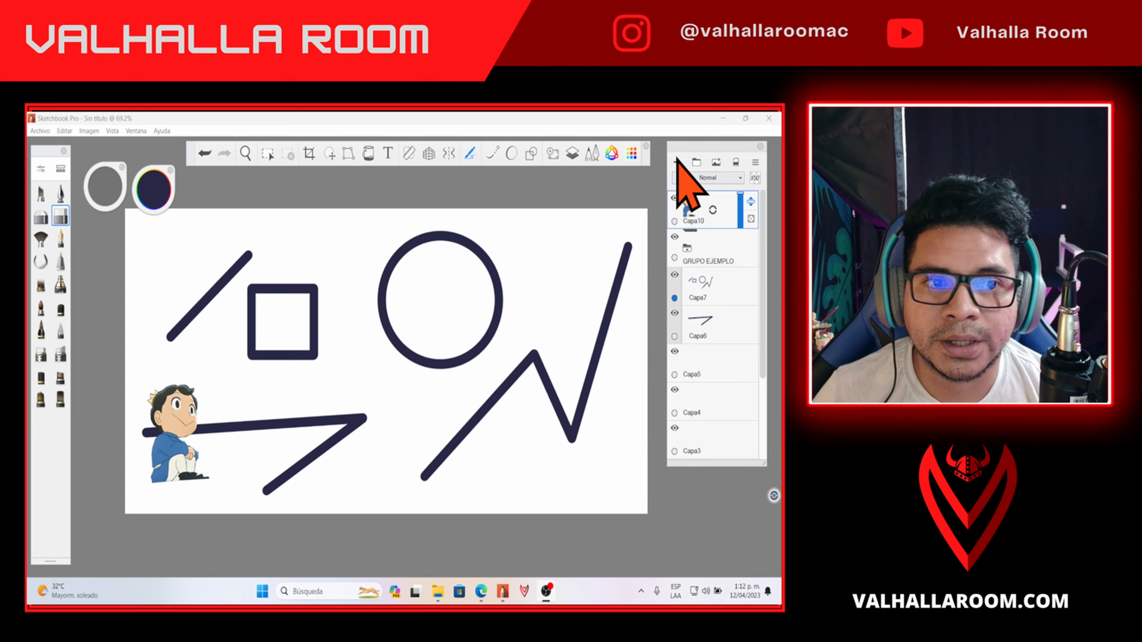
- Import the image R from Descargas as a new layer and enlarge it on the canvas
click(716, 162)
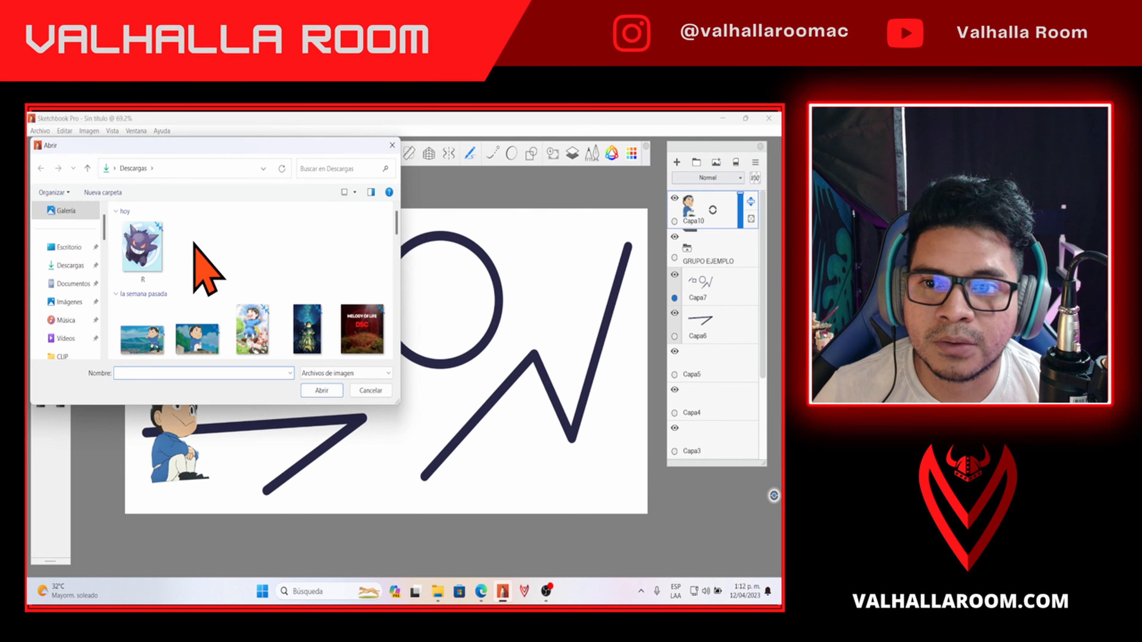
click(148, 252)
click(321, 390)
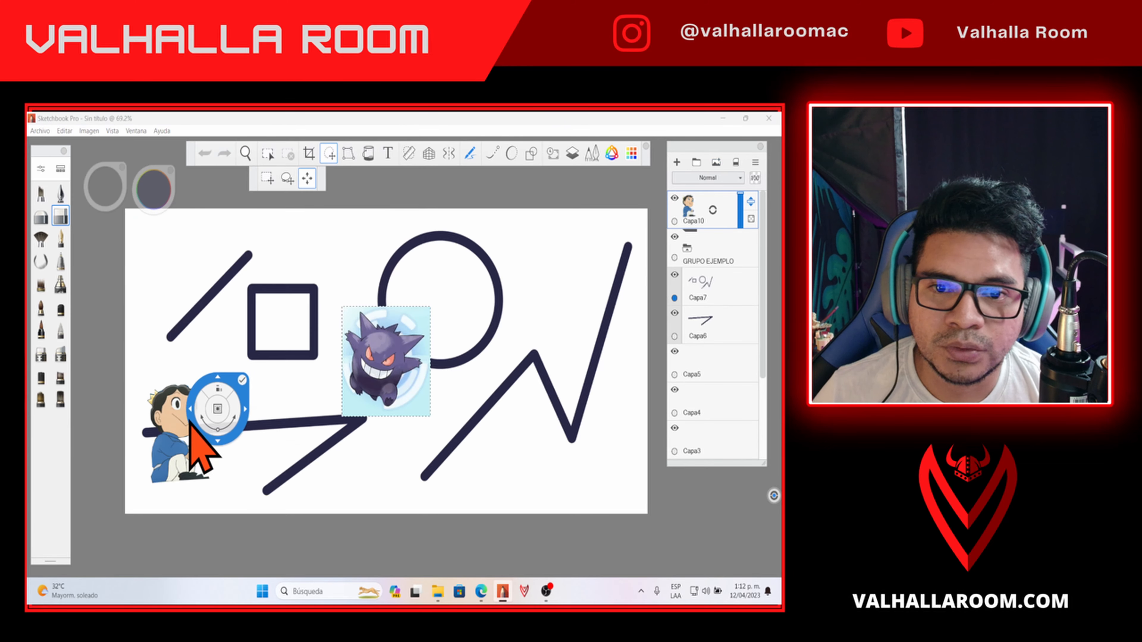
drag(395, 399, 429, 370)
click(444, 339)
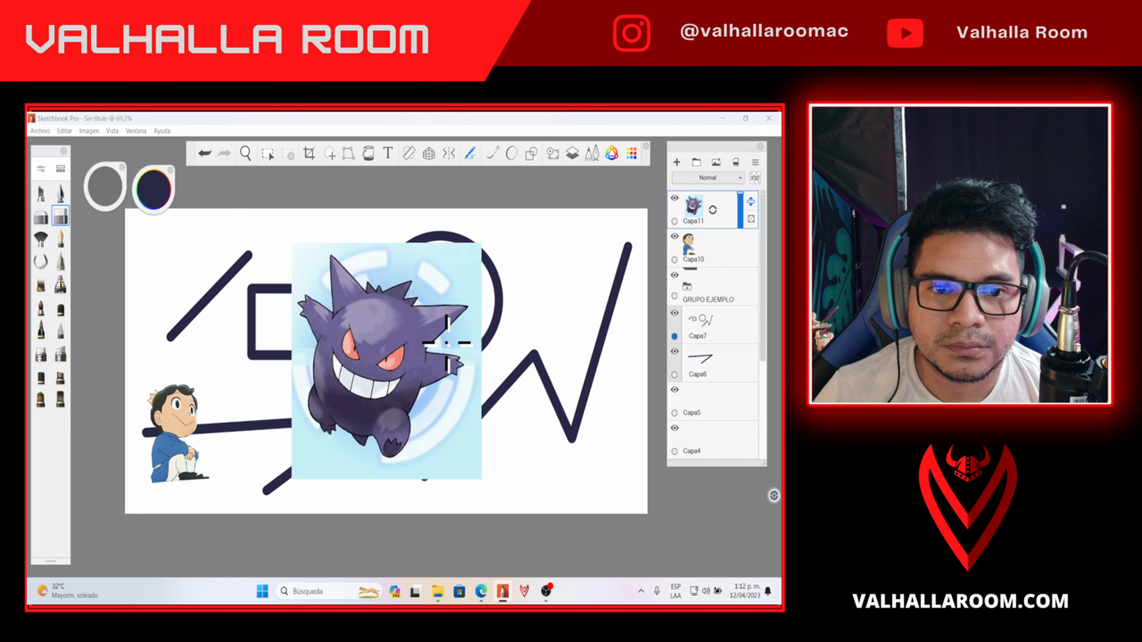
- Select the light blue background around the purple character using the magic wand with tolerance 203
scroll(295, 270, up, 2)
click(267, 154)
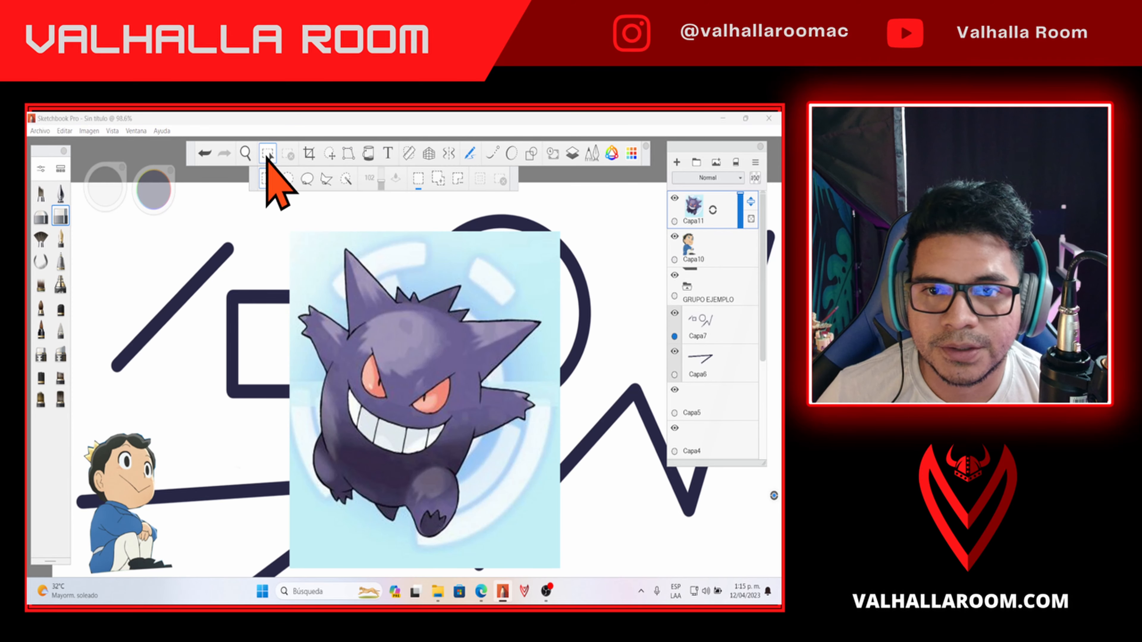
click(347, 179)
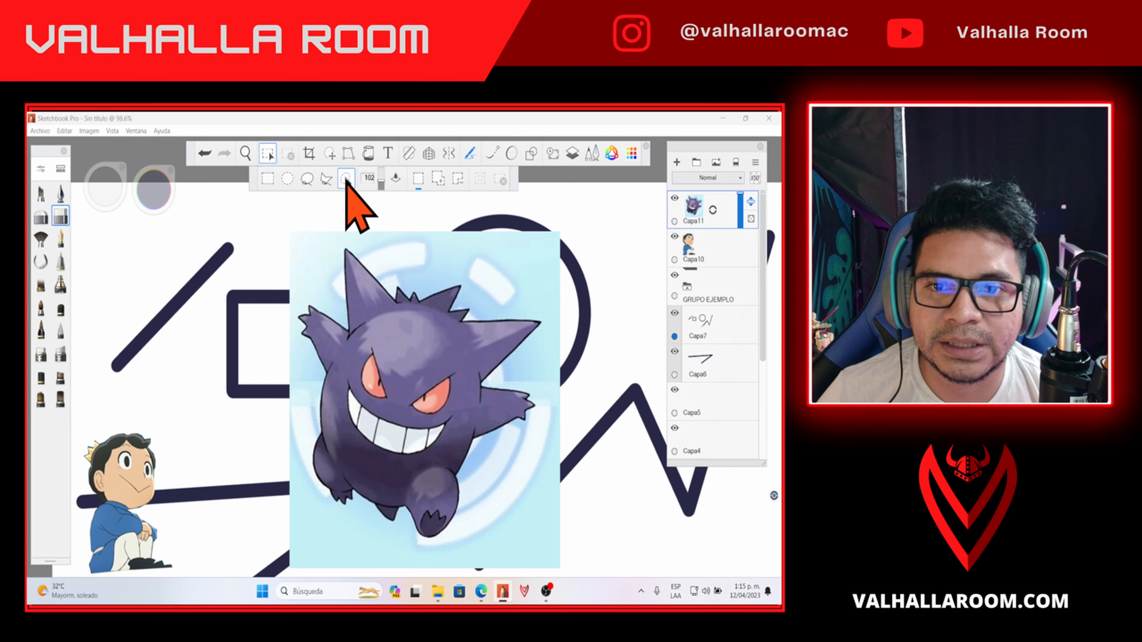
click(382, 182)
drag(381, 182, 382, 180)
scroll(339, 256, up, 3)
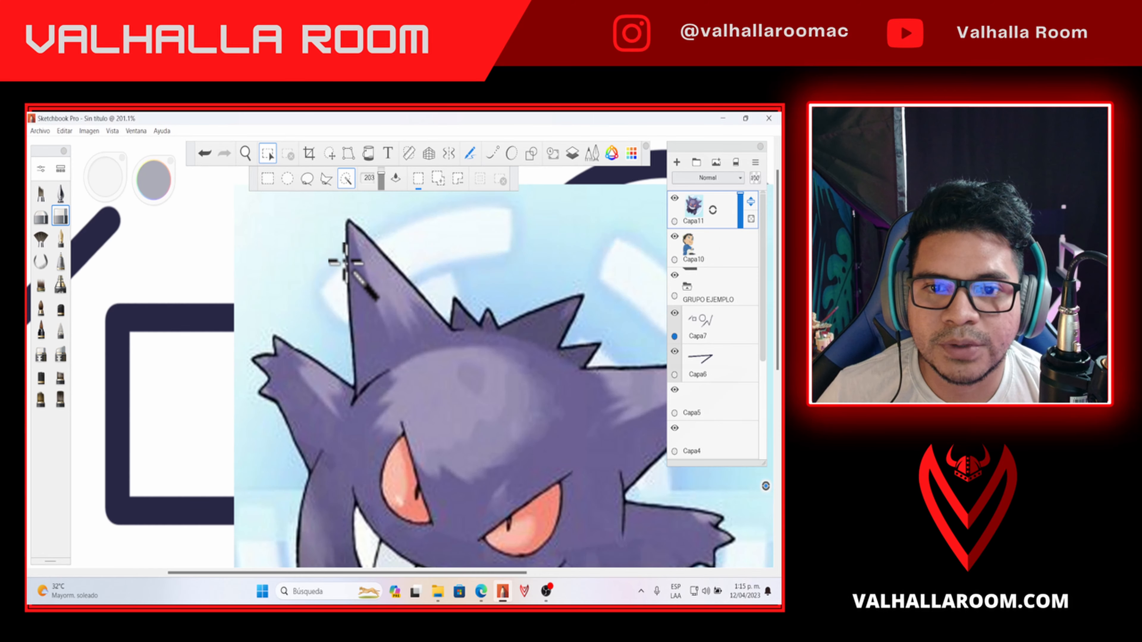
scroll(344, 261, down, 2)
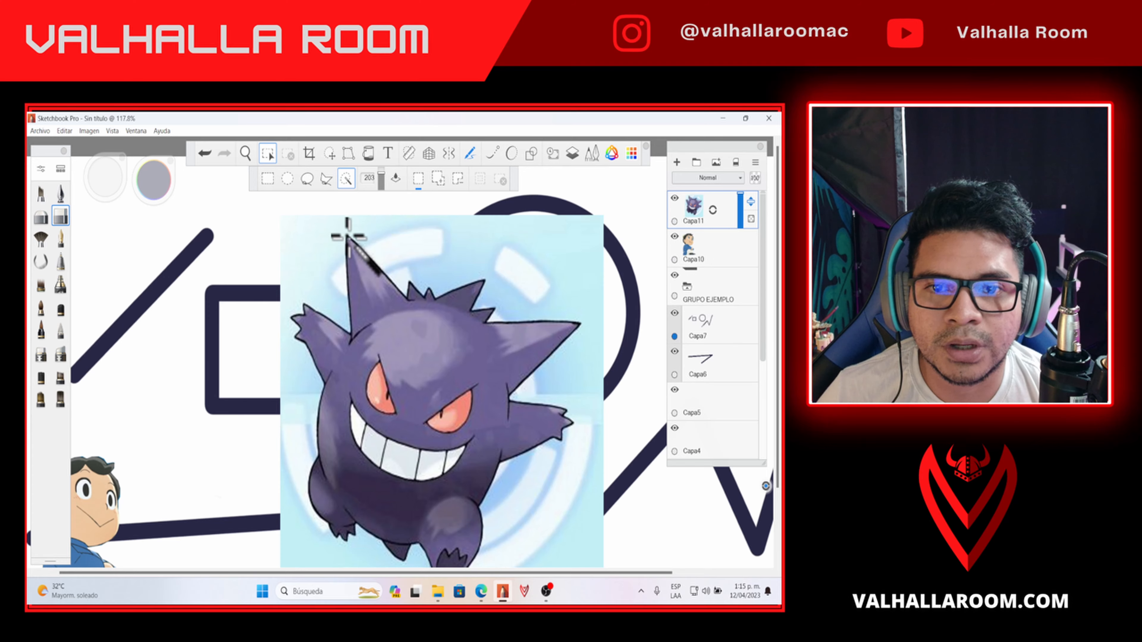
click(348, 238)
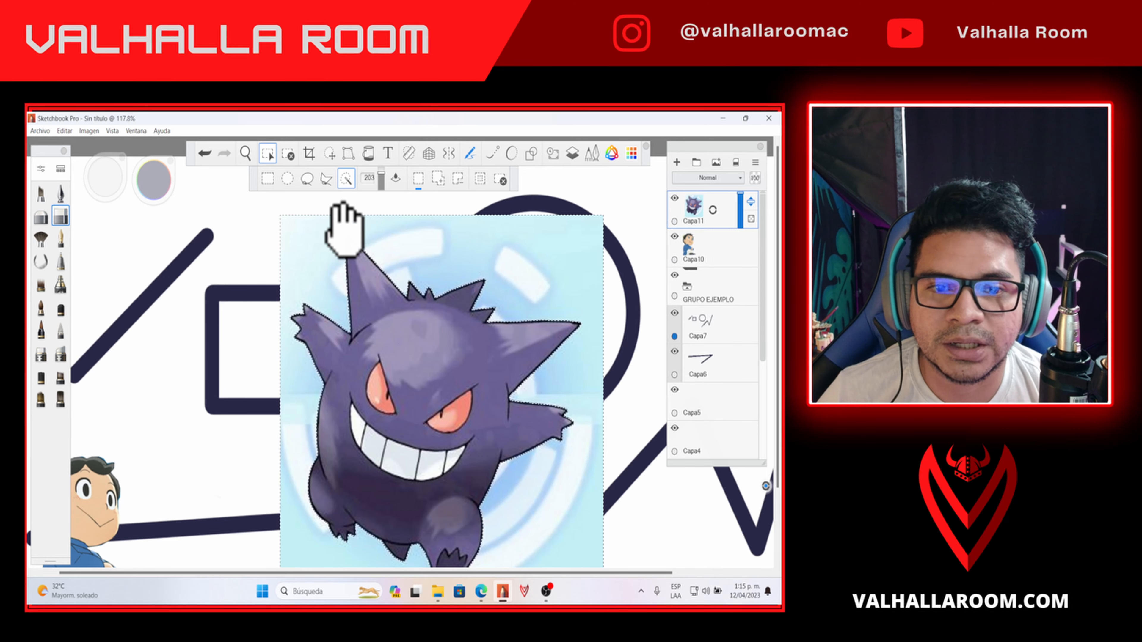
- Erase the selected background around the purple character with the Goma dura eraser, and clear the selection
scroll(405, 288, down, 3)
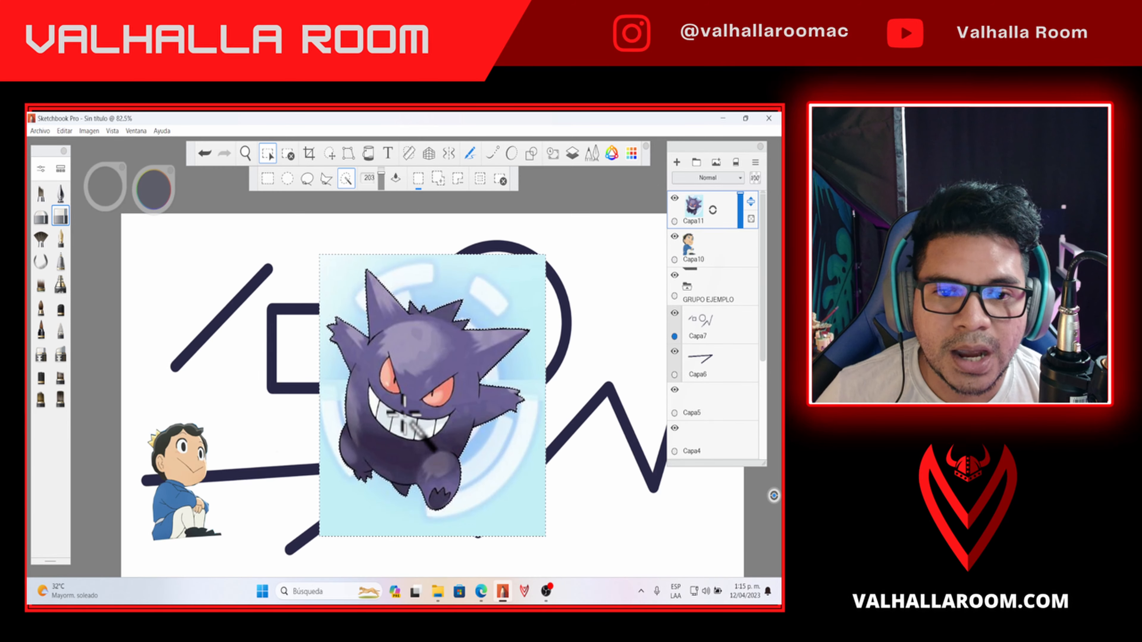
scroll(399, 405, up, 3)
scroll(399, 420, up, 3)
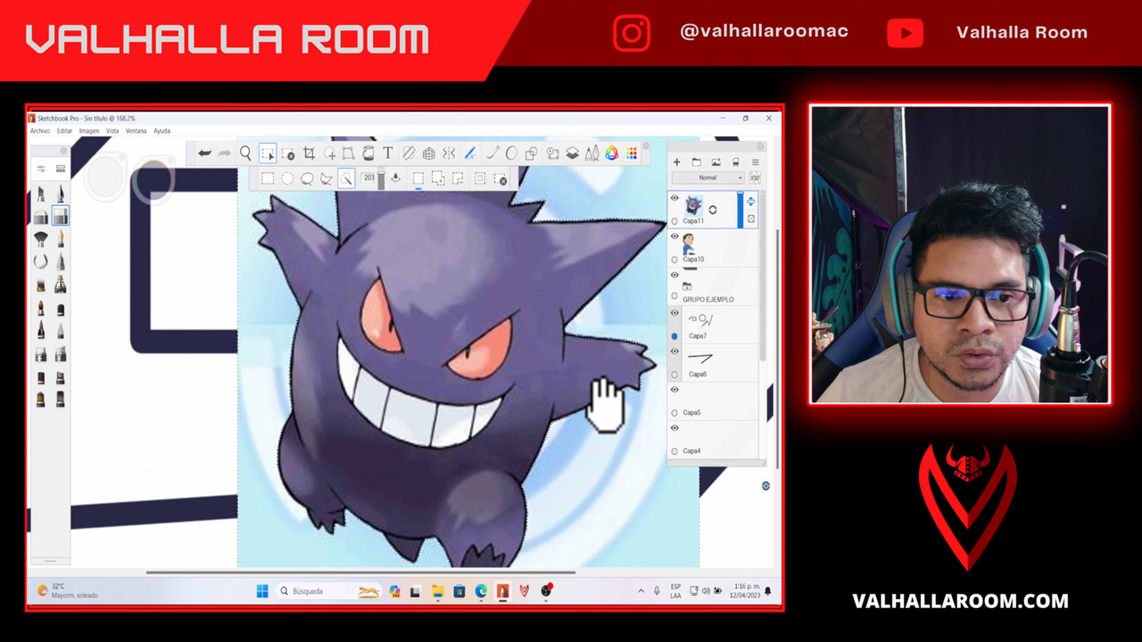
scroll(428, 322, down, 4)
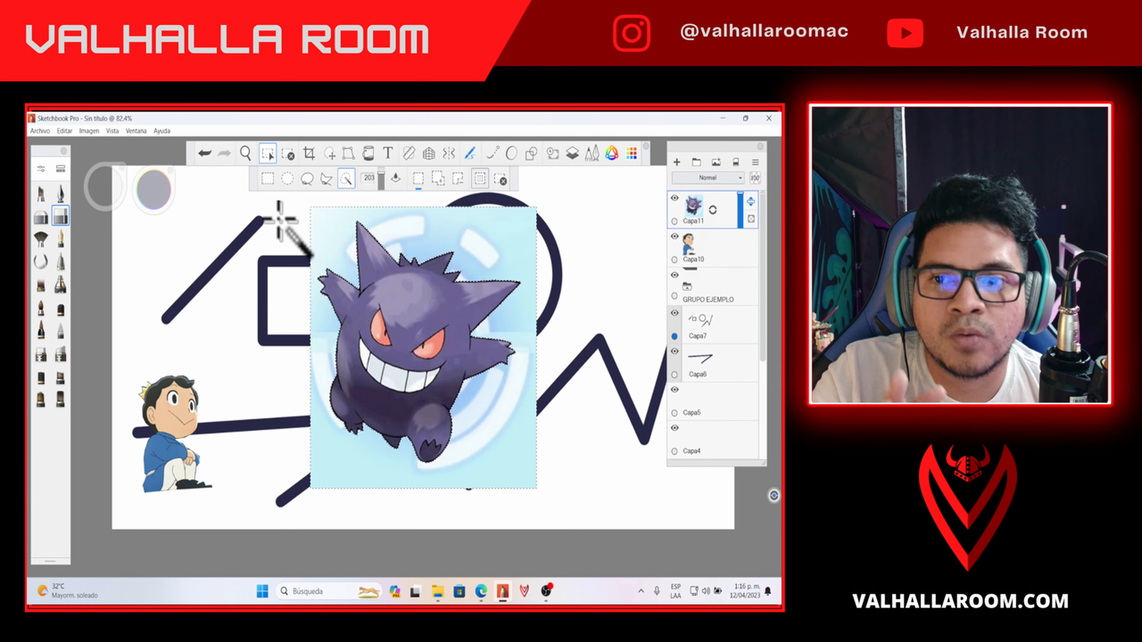
click(62, 216)
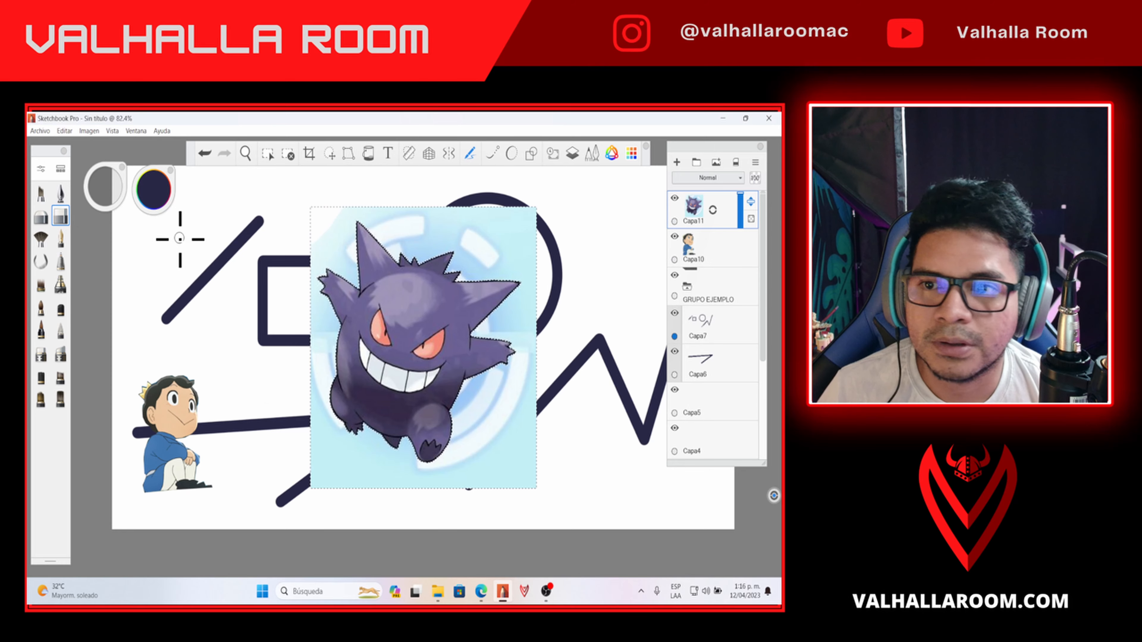
double_click(61, 216)
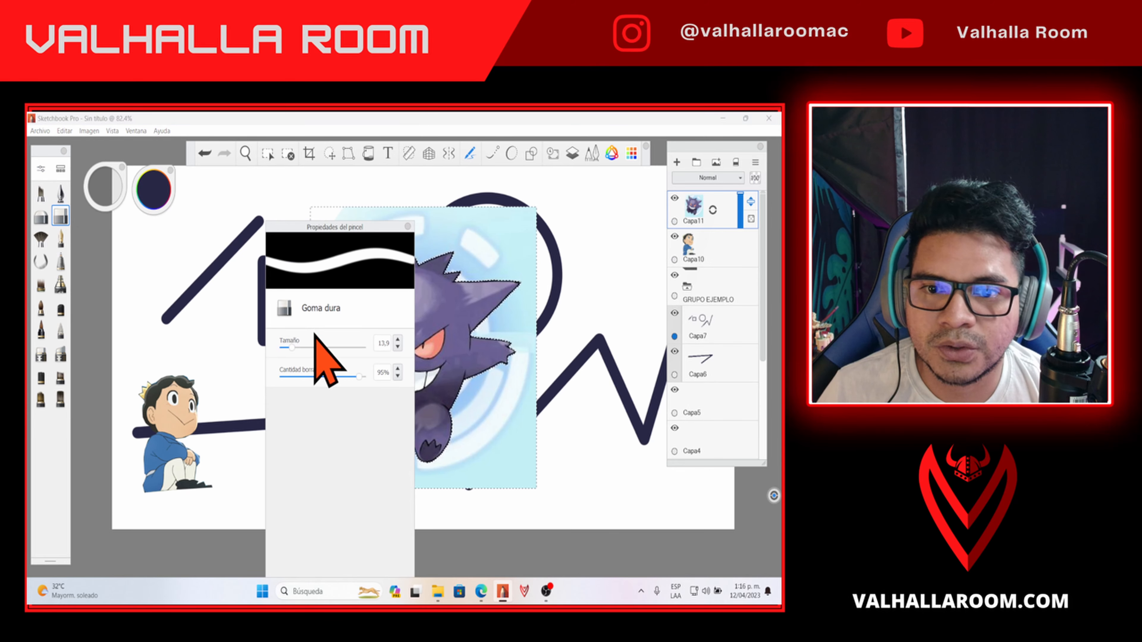
click(408, 226)
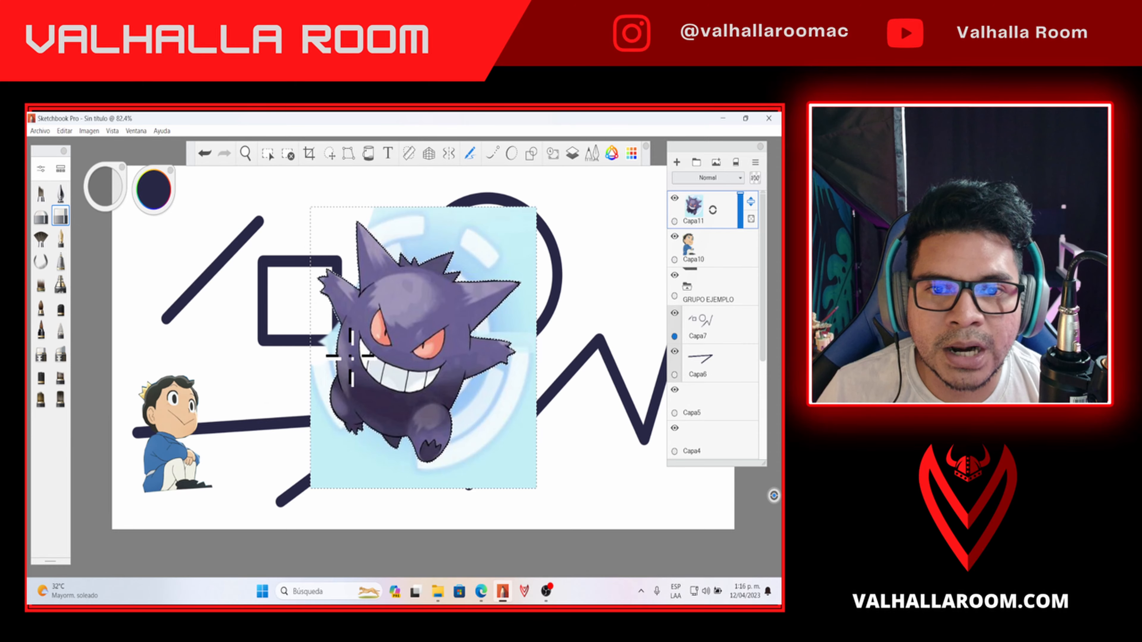
mouse_move(504, 223)
mouse_down()
mouse_move(550, 220)
mouse_move(470, 265)
mouse_move(423, 356)
mouse_move(552, 377)
mouse_up()
drag(369, 486, 282, 374)
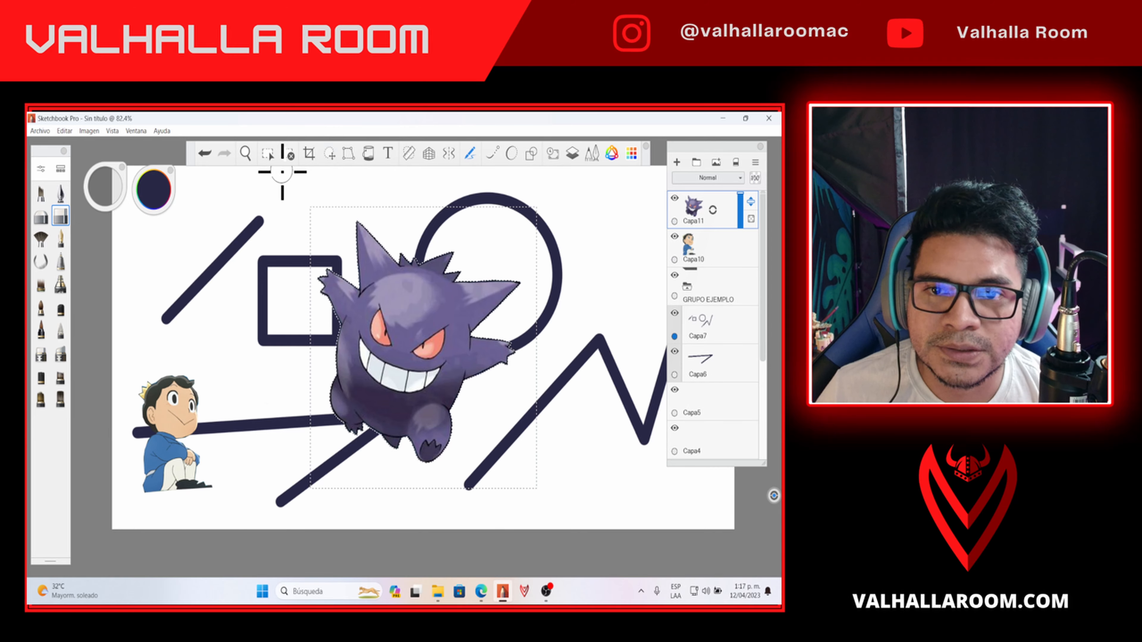
click(288, 155)
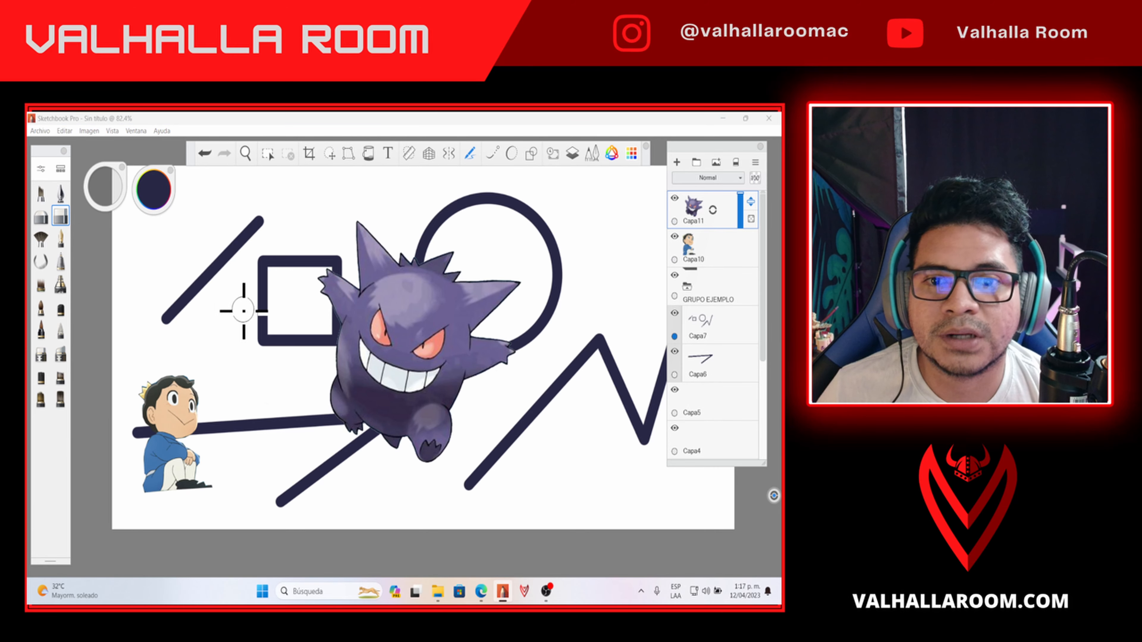
- Shrink the purple character and move it beside the seated character
click(329, 153)
mouse_move(418, 373)
mouse_down()
mouse_move(369, 425)
mouse_move(361, 459)
mouse_move(240, 517)
mouse_move(252, 514)
mouse_move(247, 541)
mouse_move(262, 526)
mouse_move(240, 550)
mouse_up()
click(252, 542)
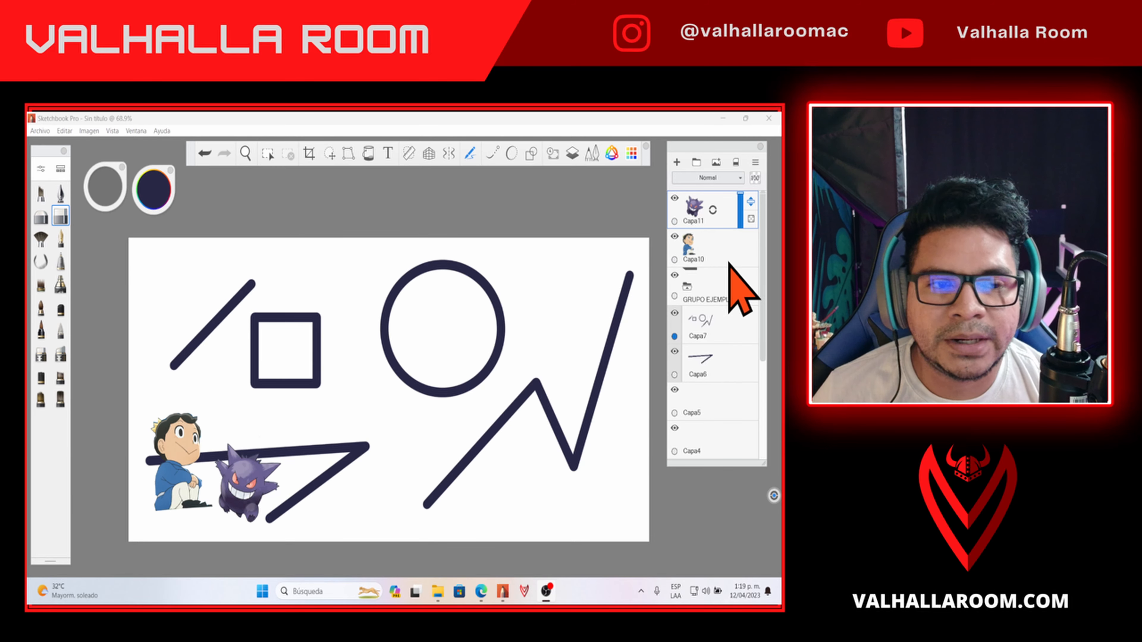
- Clear the contents of the purple character's layer, and undo the clearing
click(736, 166)
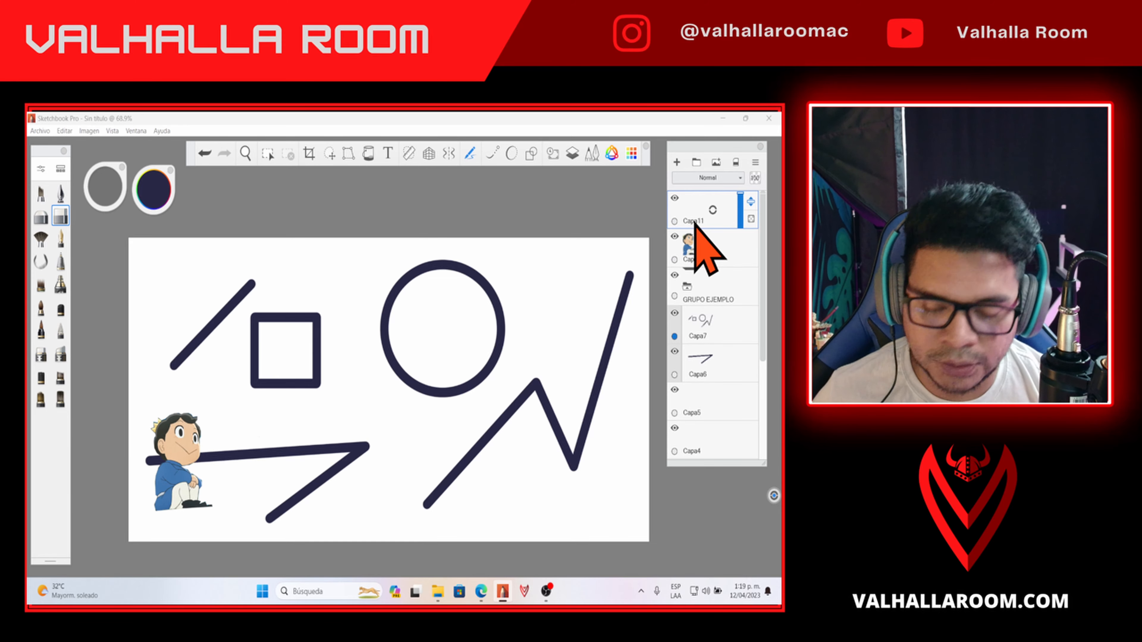
key(ctrl+z)
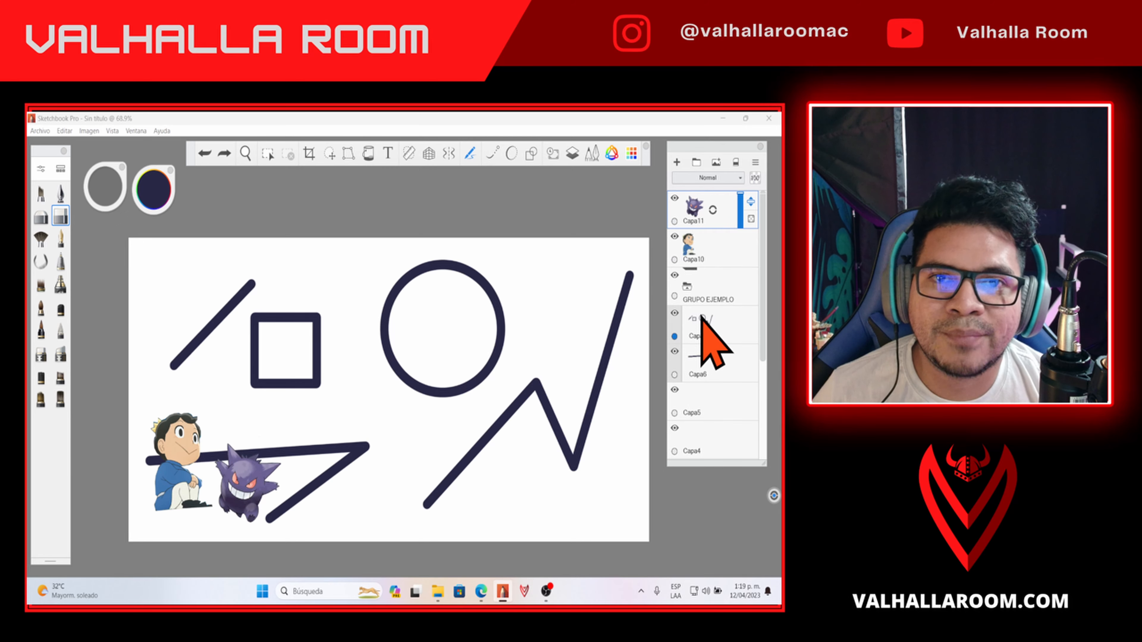
- Show the list of layer commands for the purple character's layer
click(755, 162)
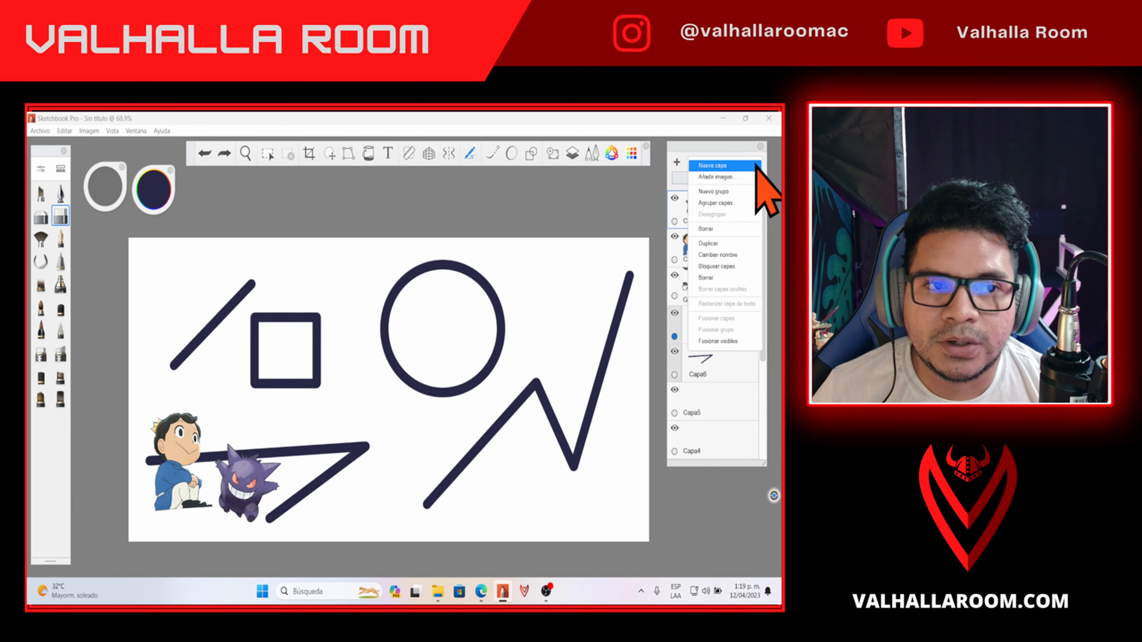